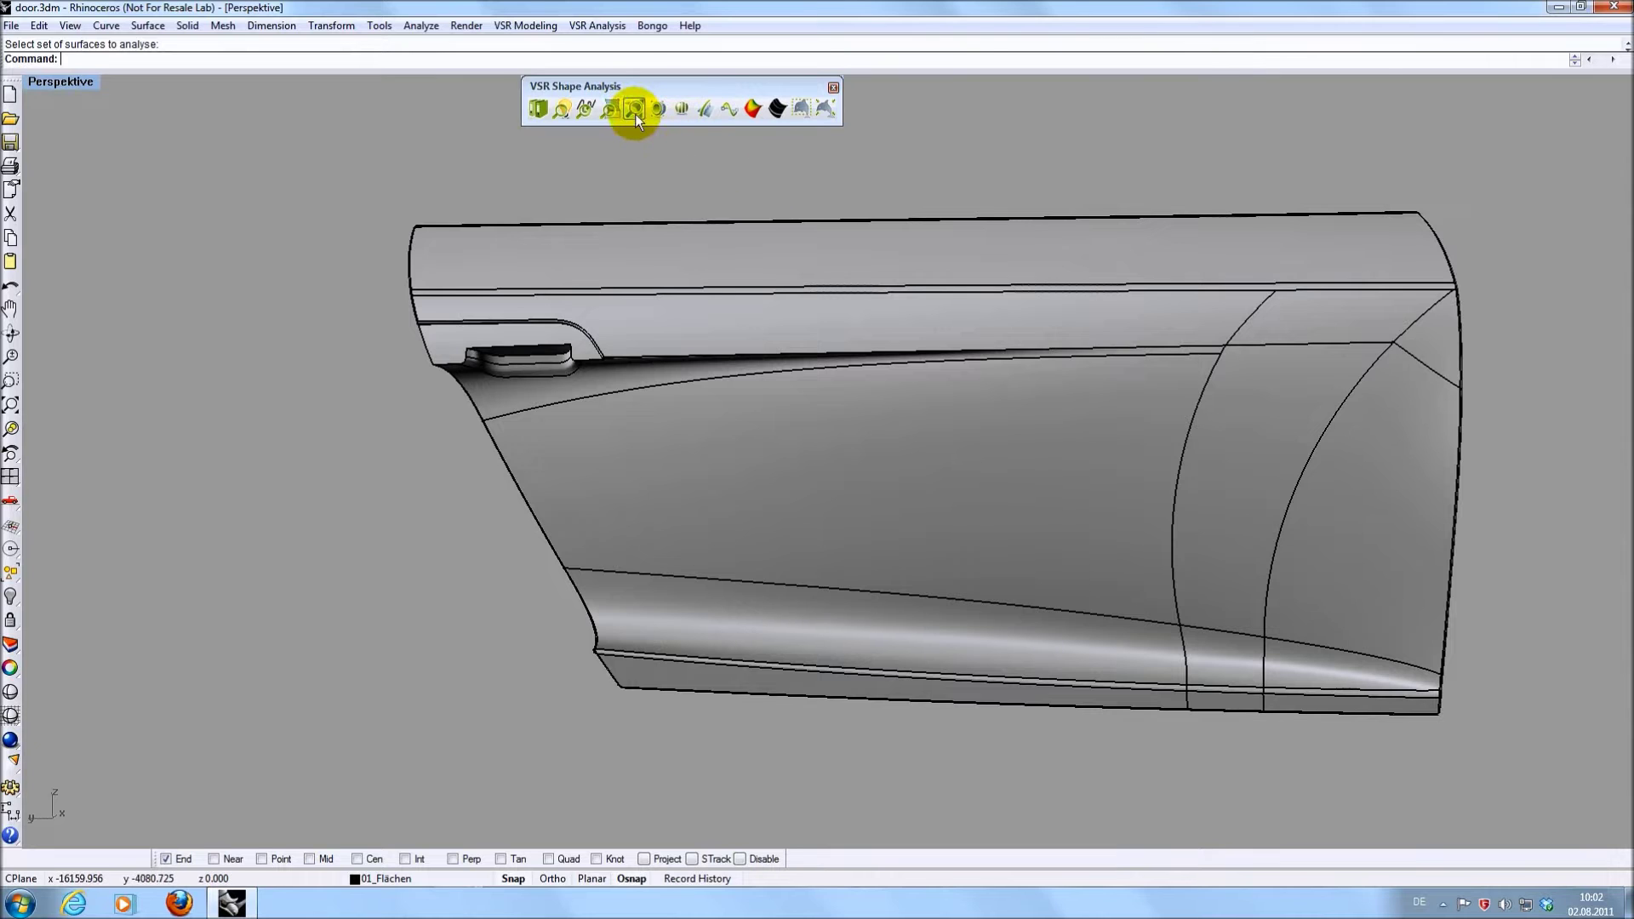
# Run Global Matching Analysis on all surfaces and list all 207 matched edges, revealing edge 120's gap
pyautogui.click(634, 111)
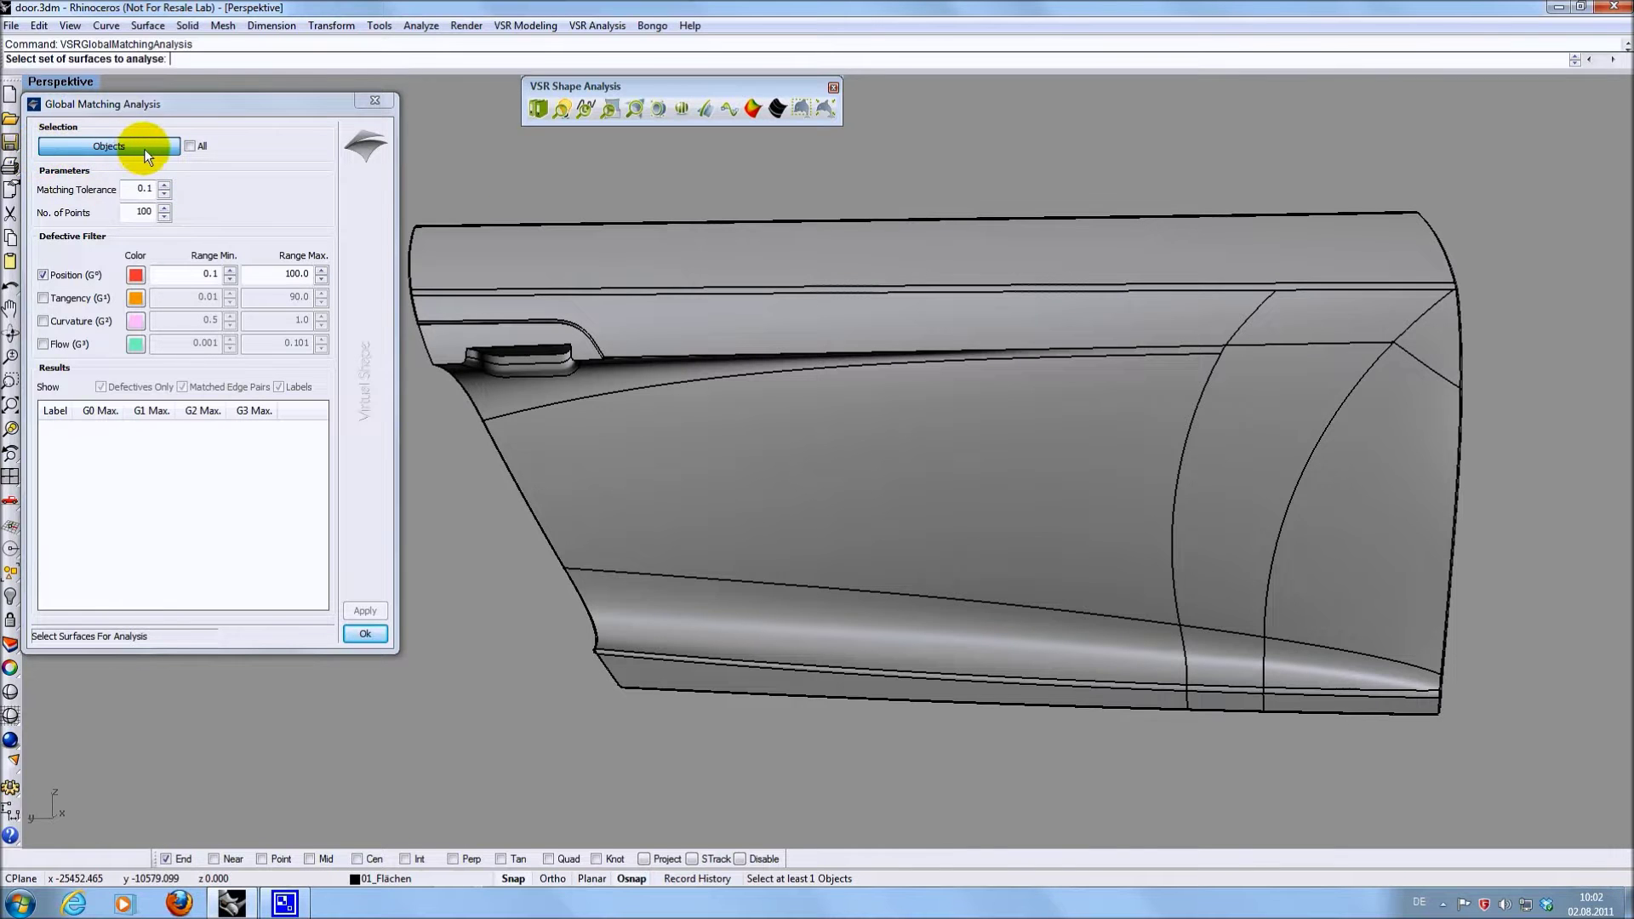
pyautogui.click(190, 146)
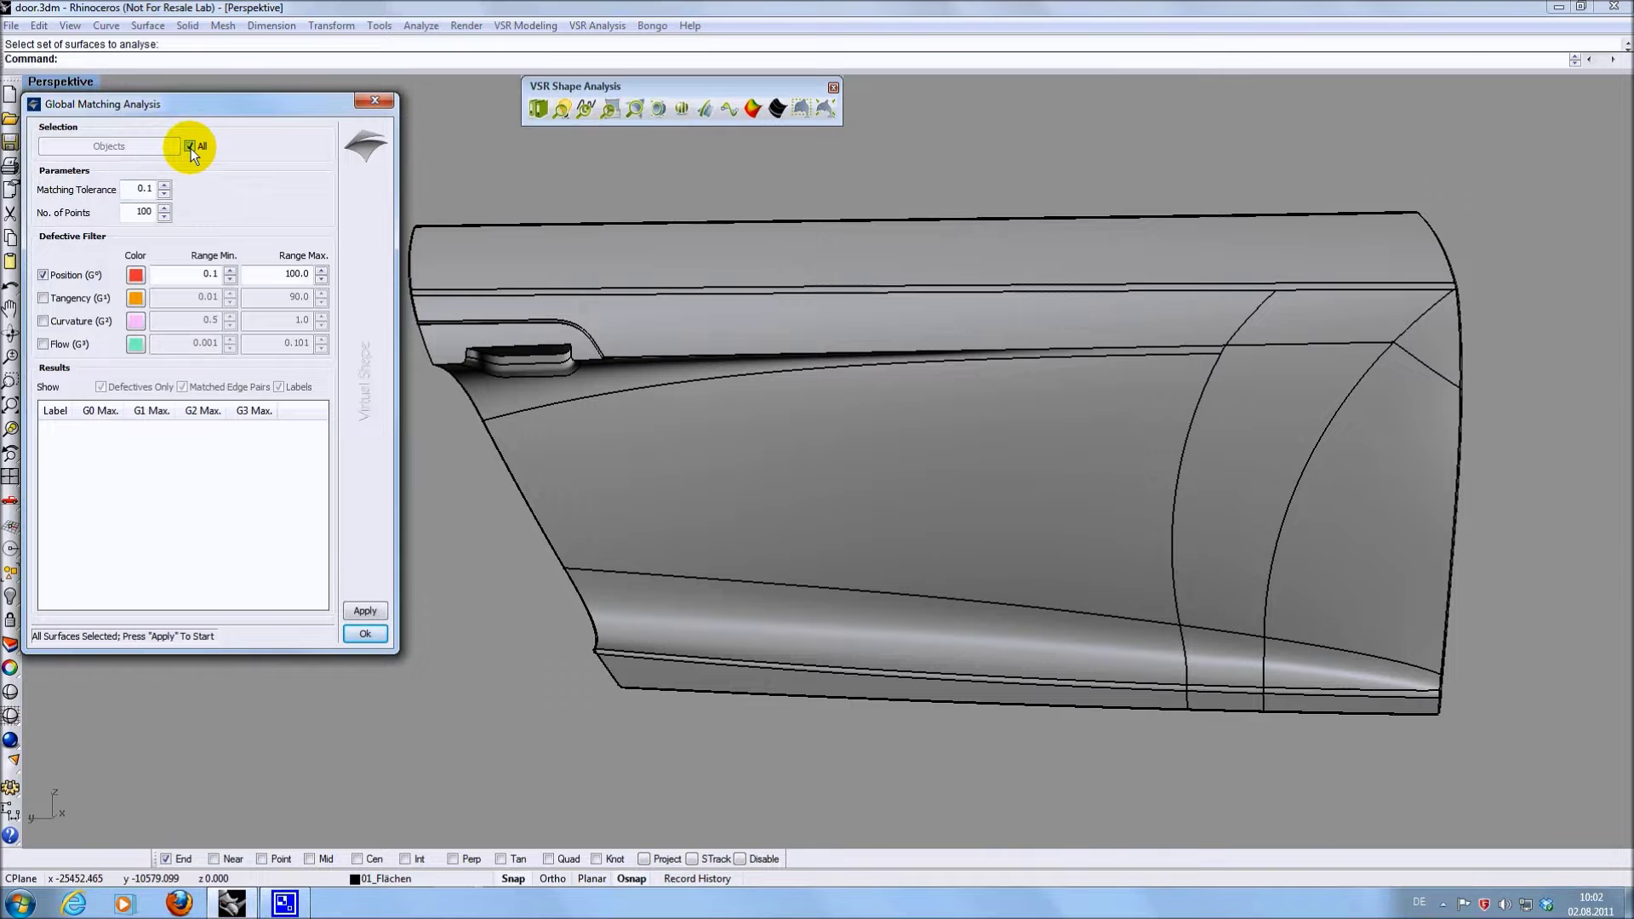
pyautogui.click(368, 613)
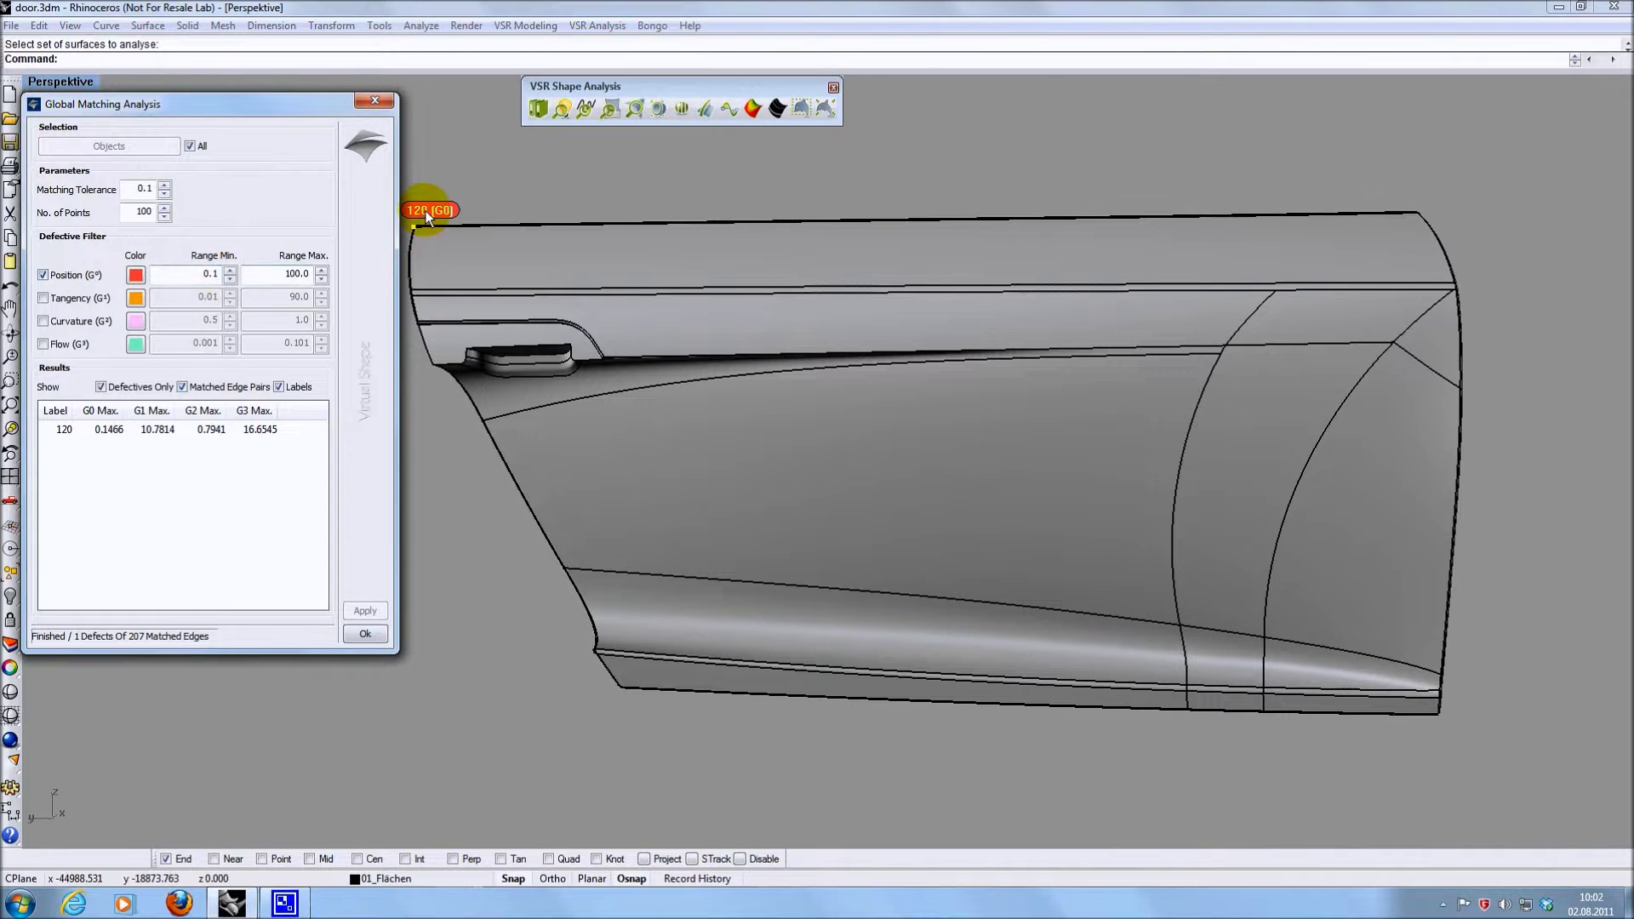
pyautogui.click(101, 387)
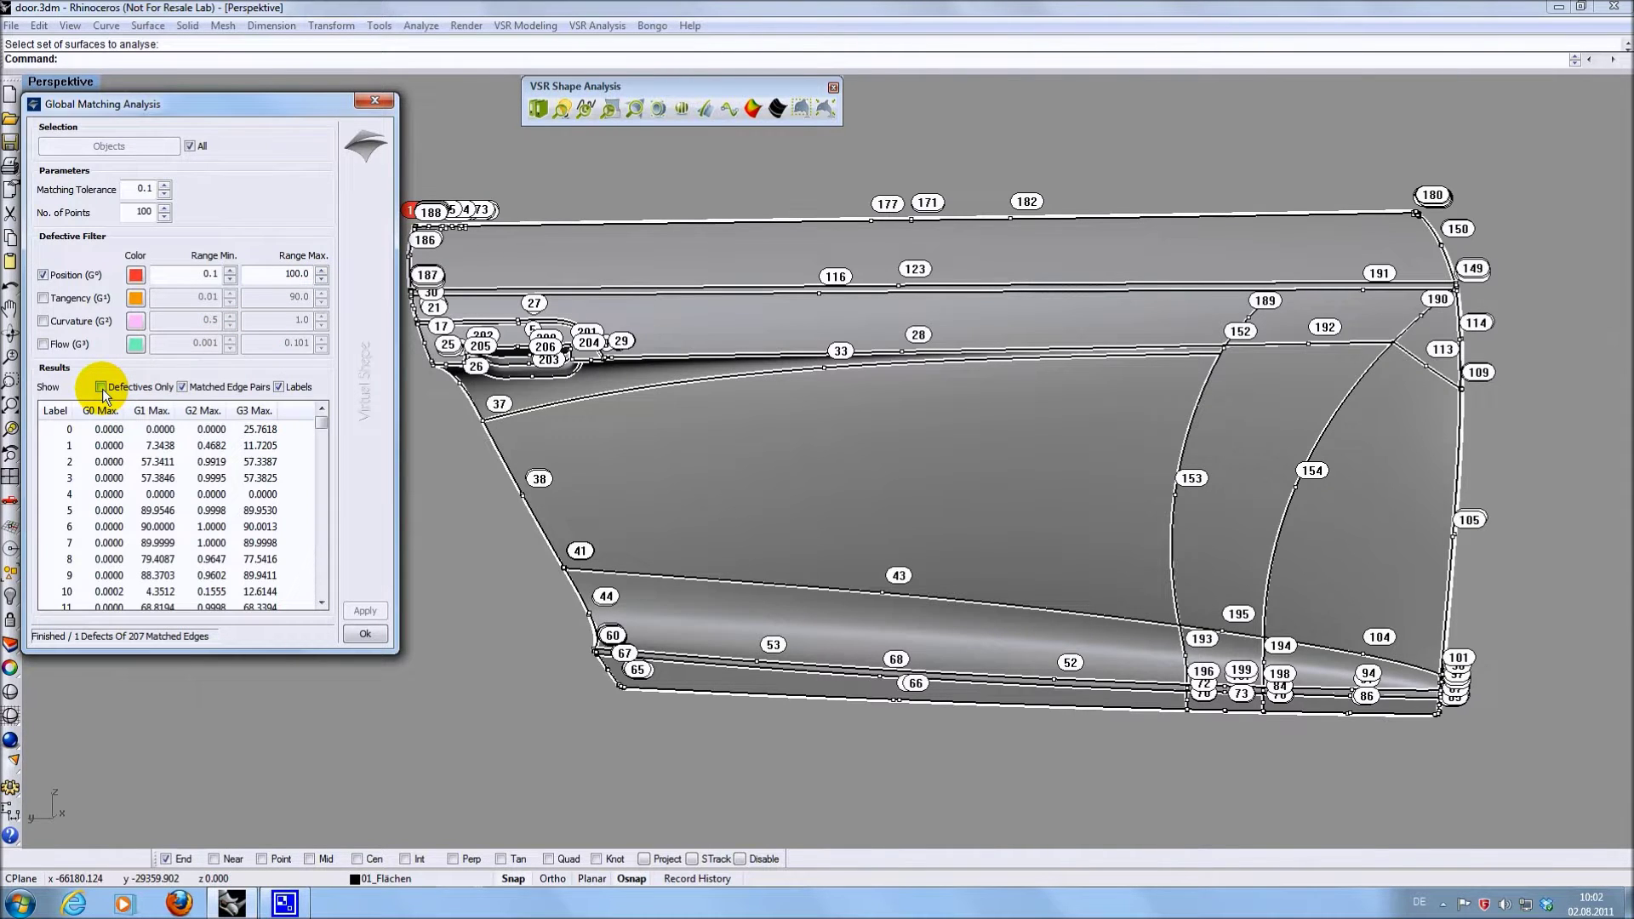
# List only defective edge 120, target the view on its label, and zoom into the corner gap
pyautogui.click(101, 387)
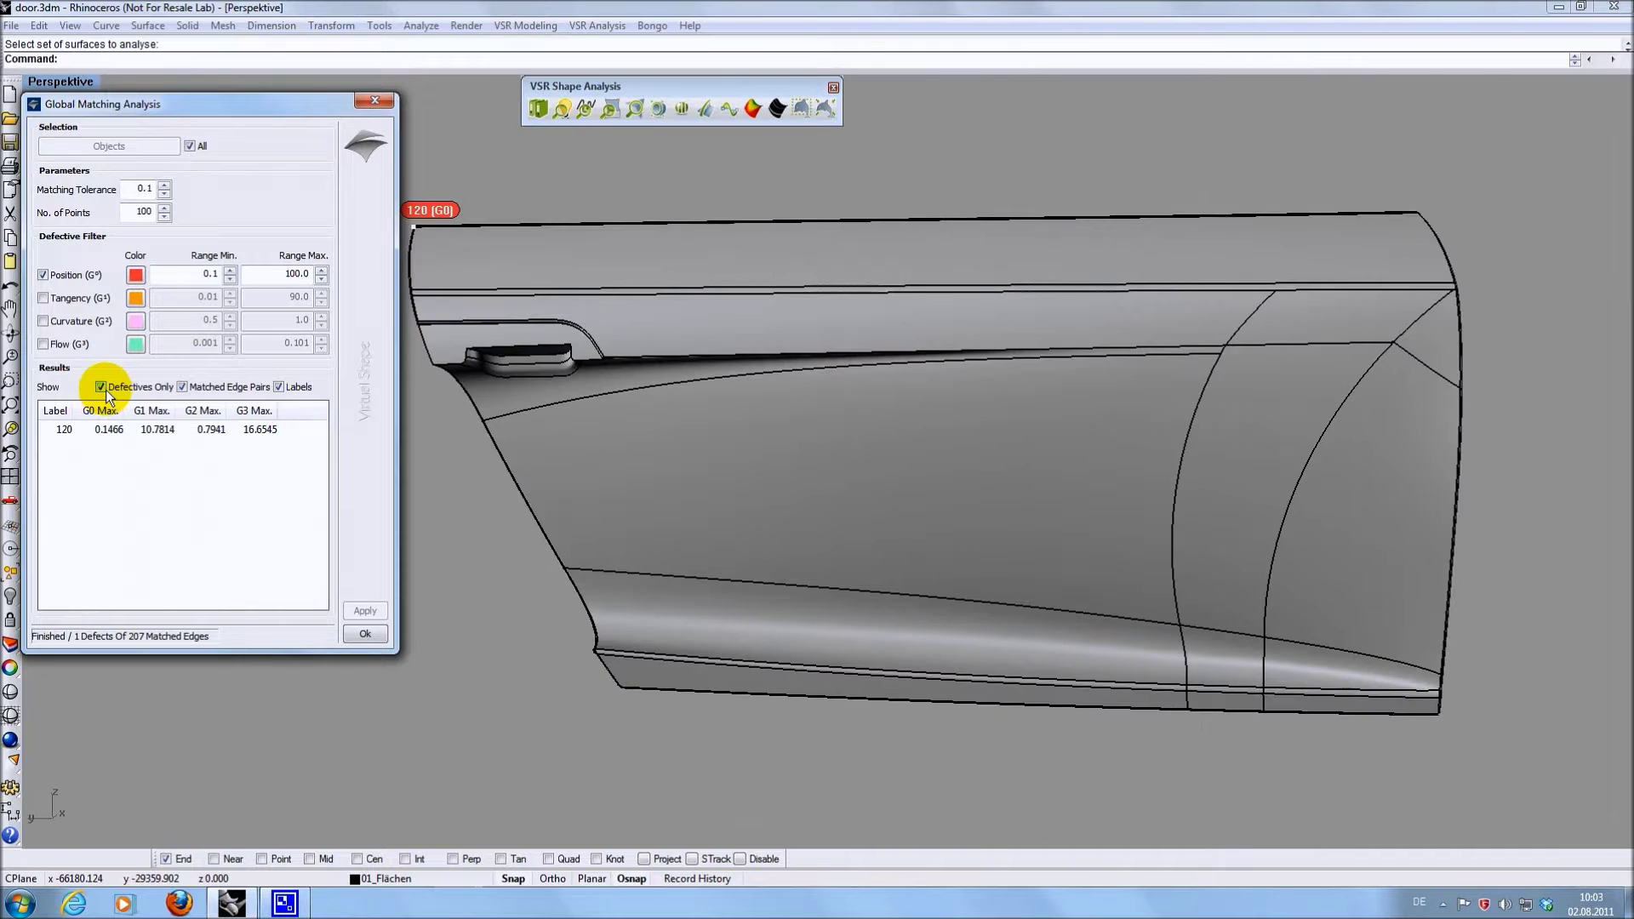
pyautogui.click(10, 504)
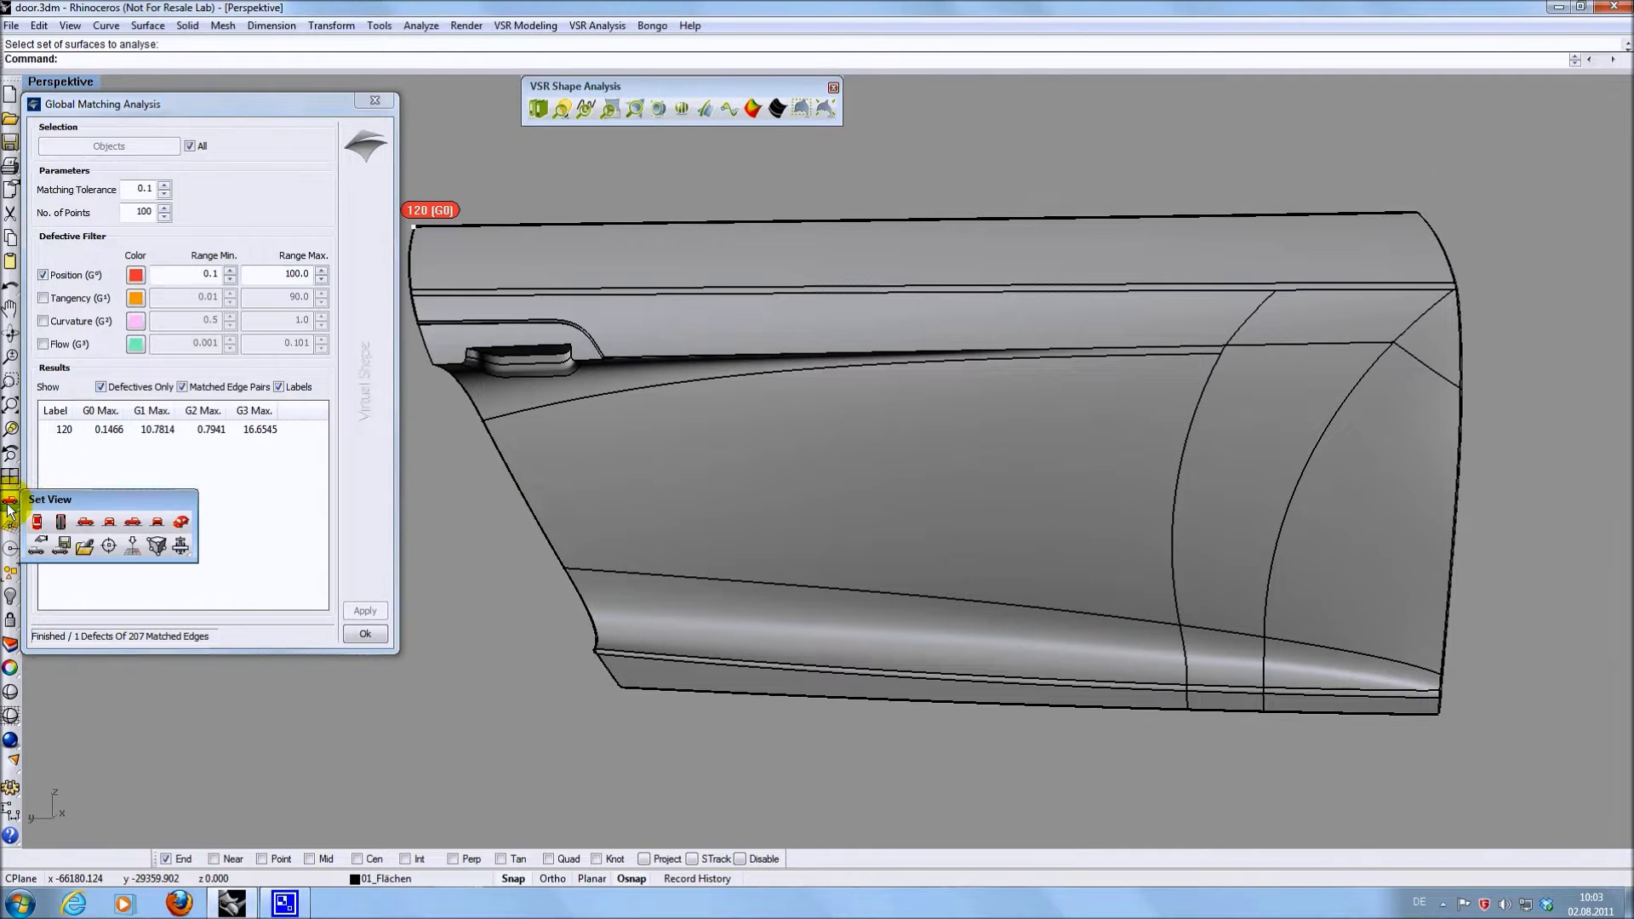
pyautogui.click(114, 543)
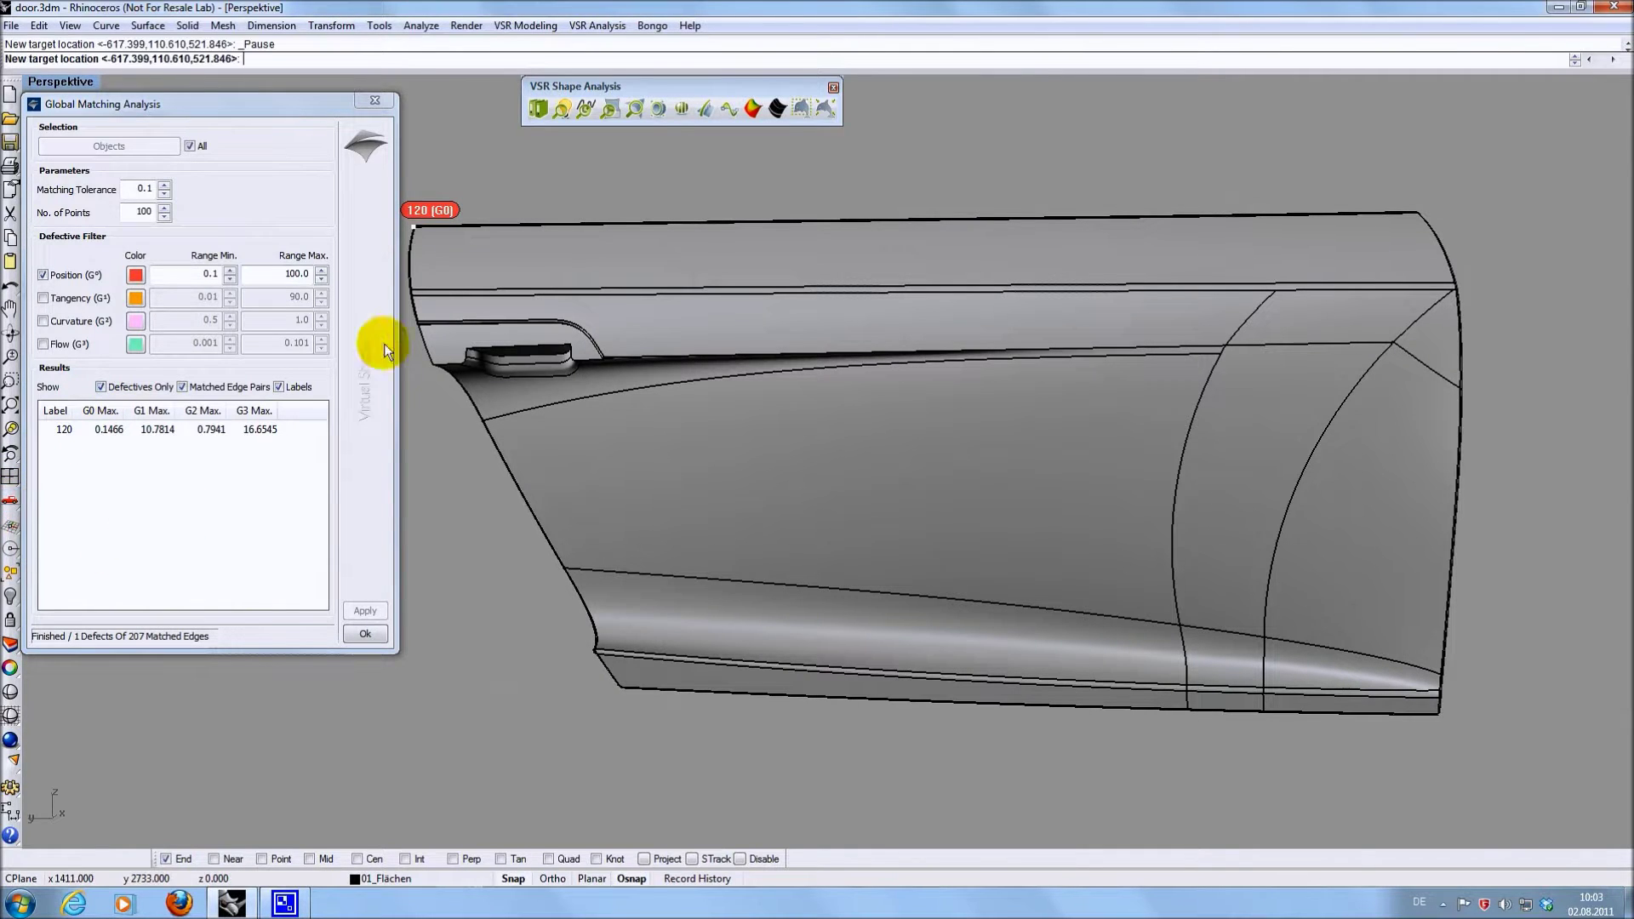
pyautogui.click(414, 227)
pyautogui.scroll(10, 815, 468)
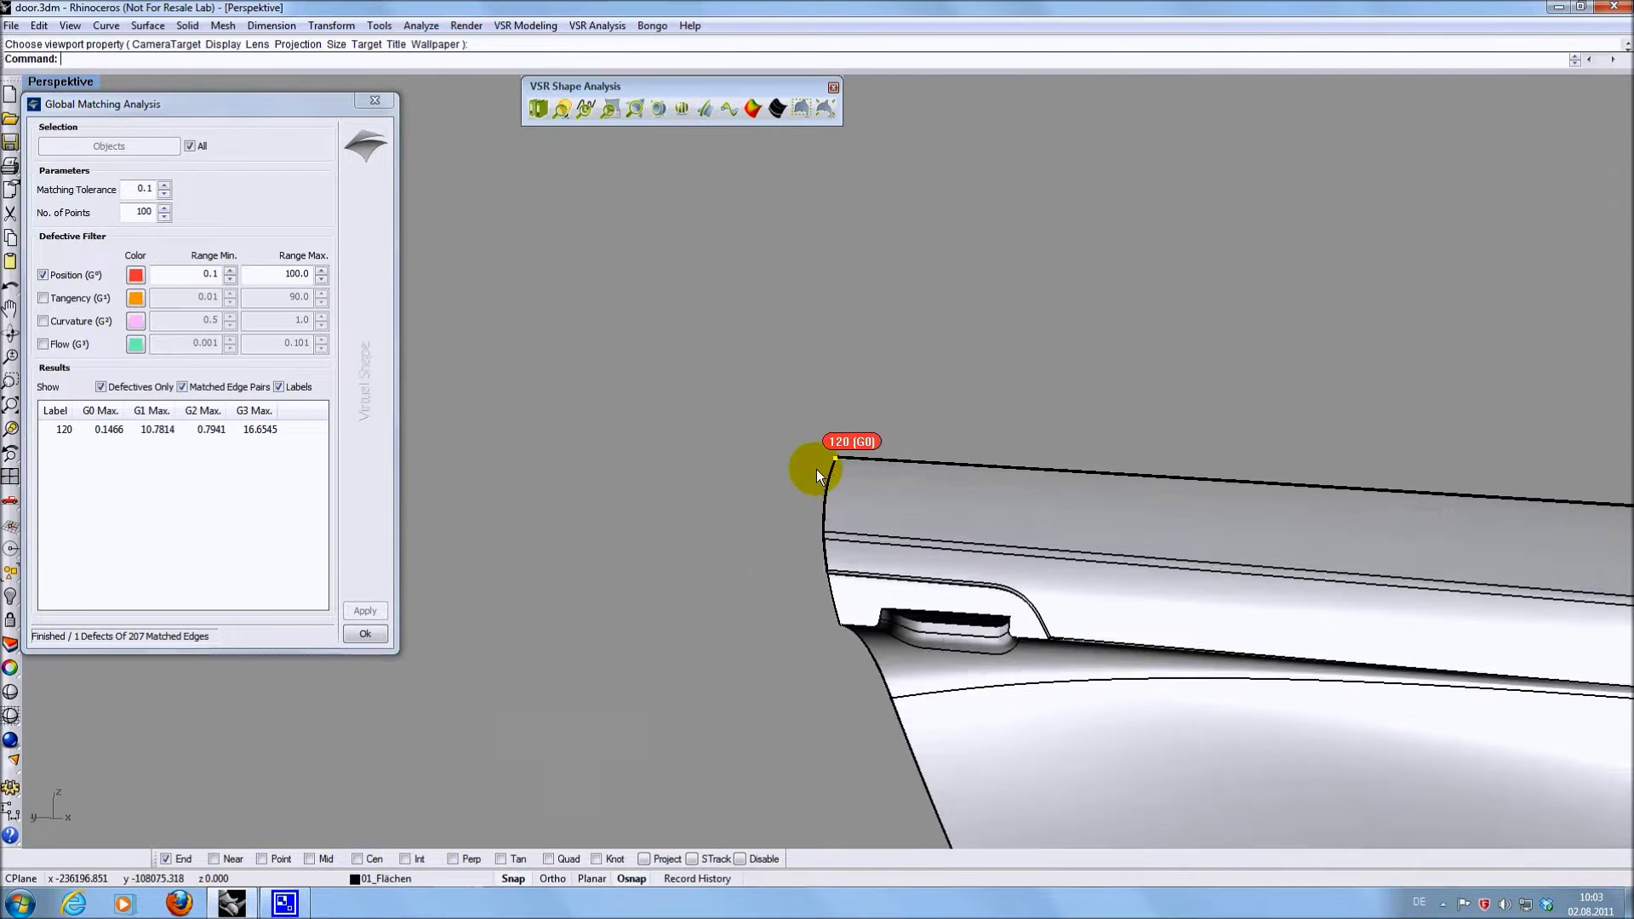
pyautogui.moveTo(824, 447); pyautogui.dragTo(897, 523, button='right')
pyautogui.scroll(5, 840, 493)
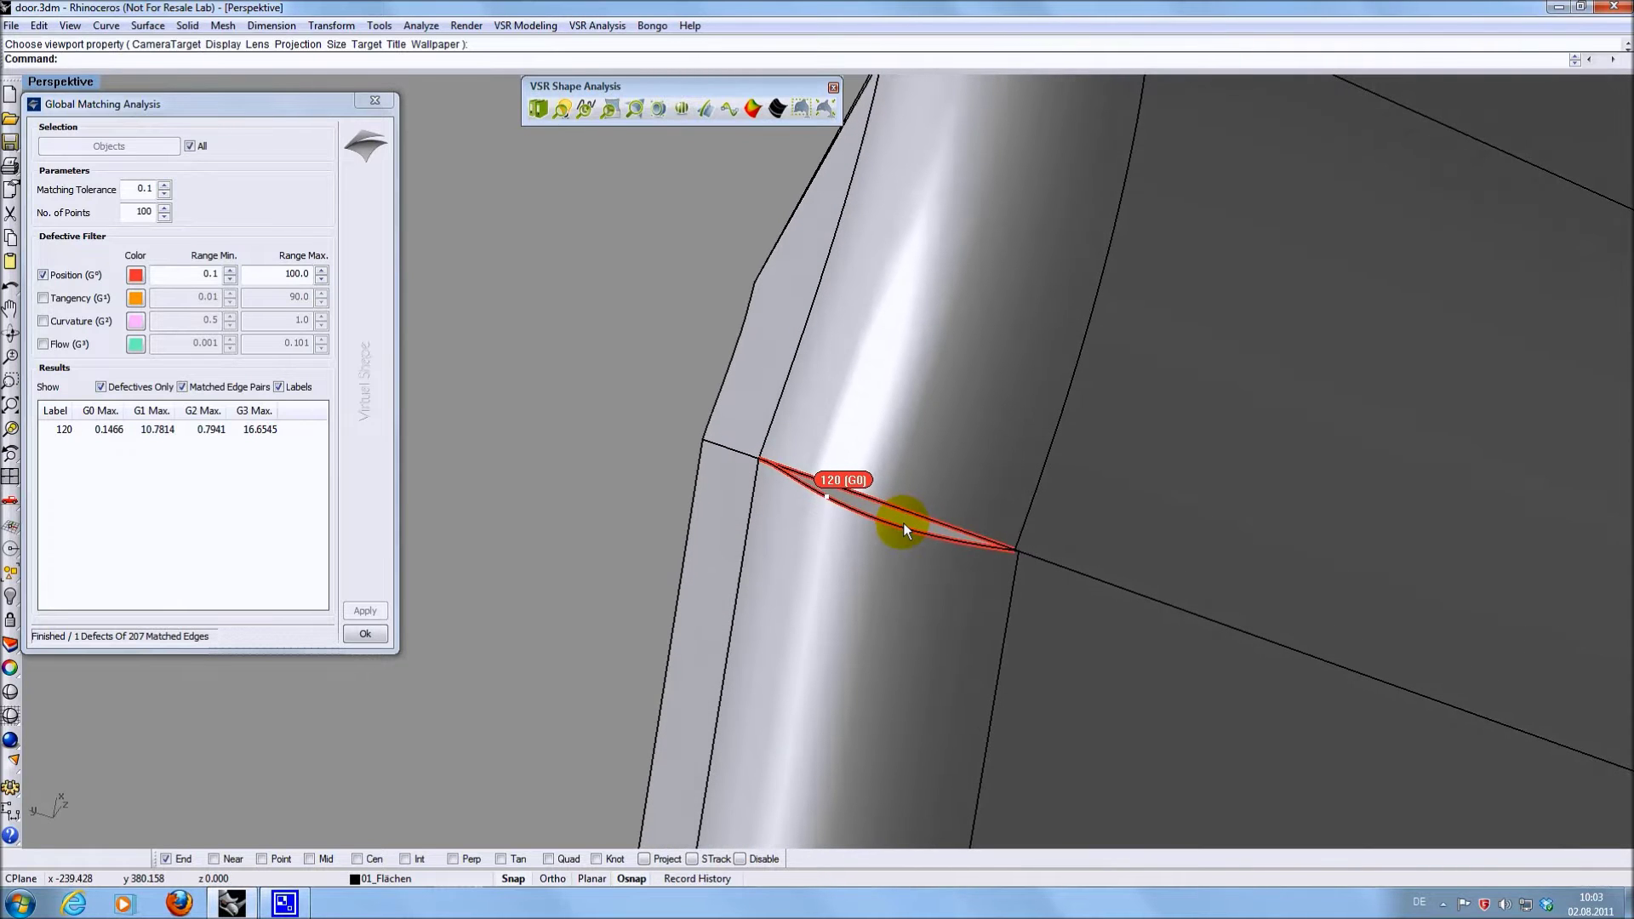
pyautogui.click(148, 26)
# Match the gap's upper surface edge to the lower edge with position continuity, then re-analyse to 0 defects
pyautogui.moveTo(237, 553)
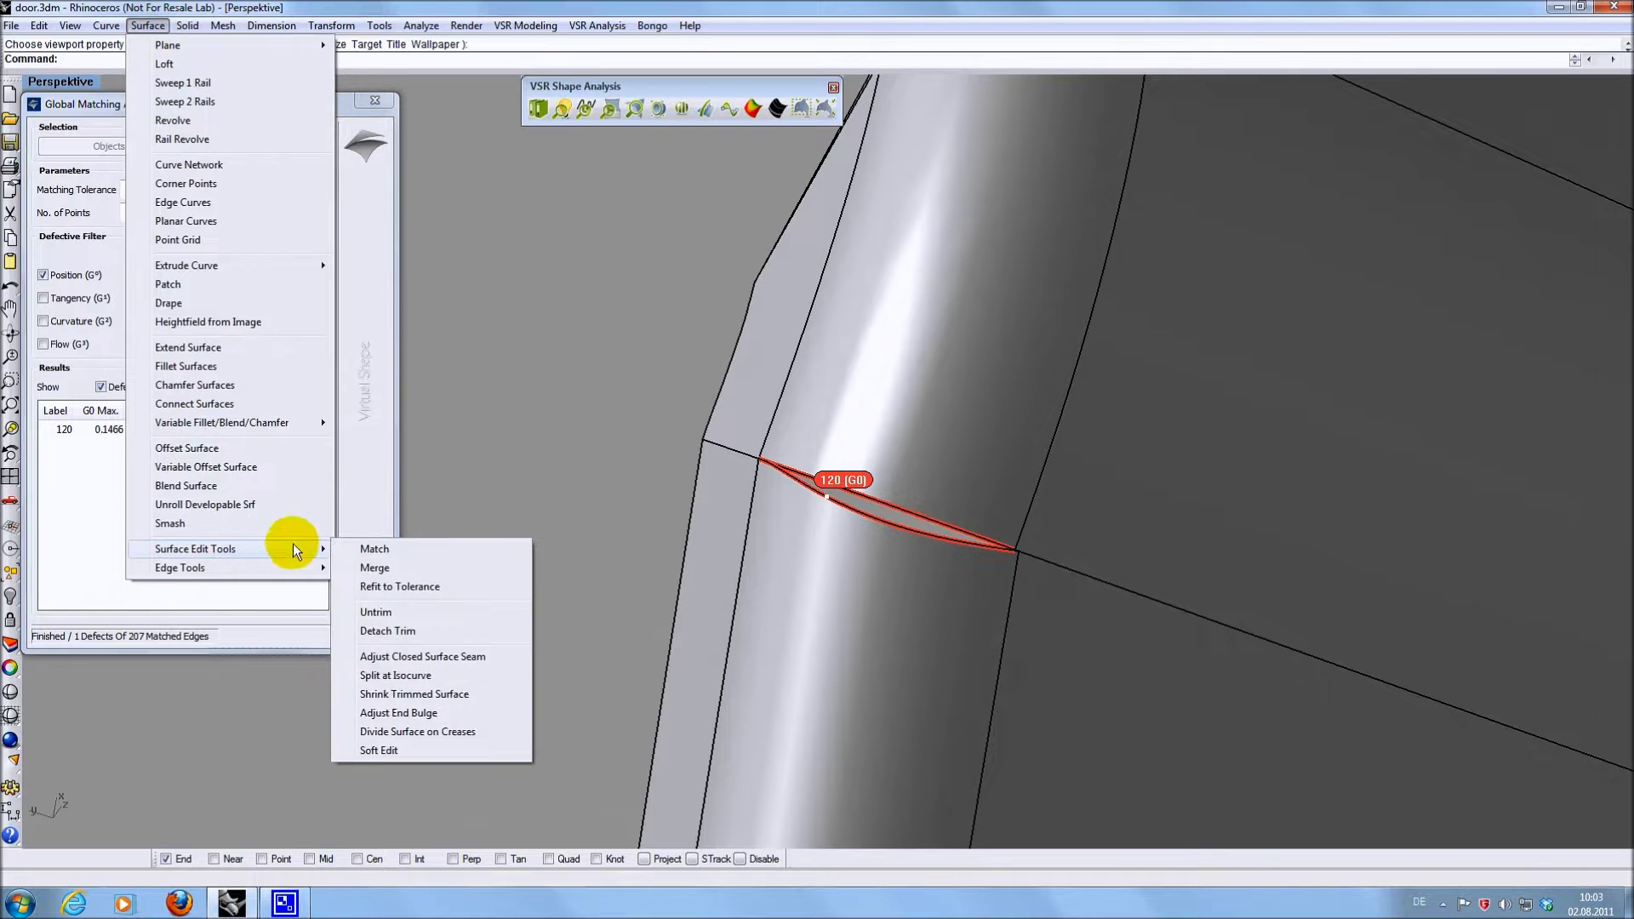
pyautogui.click(371, 550)
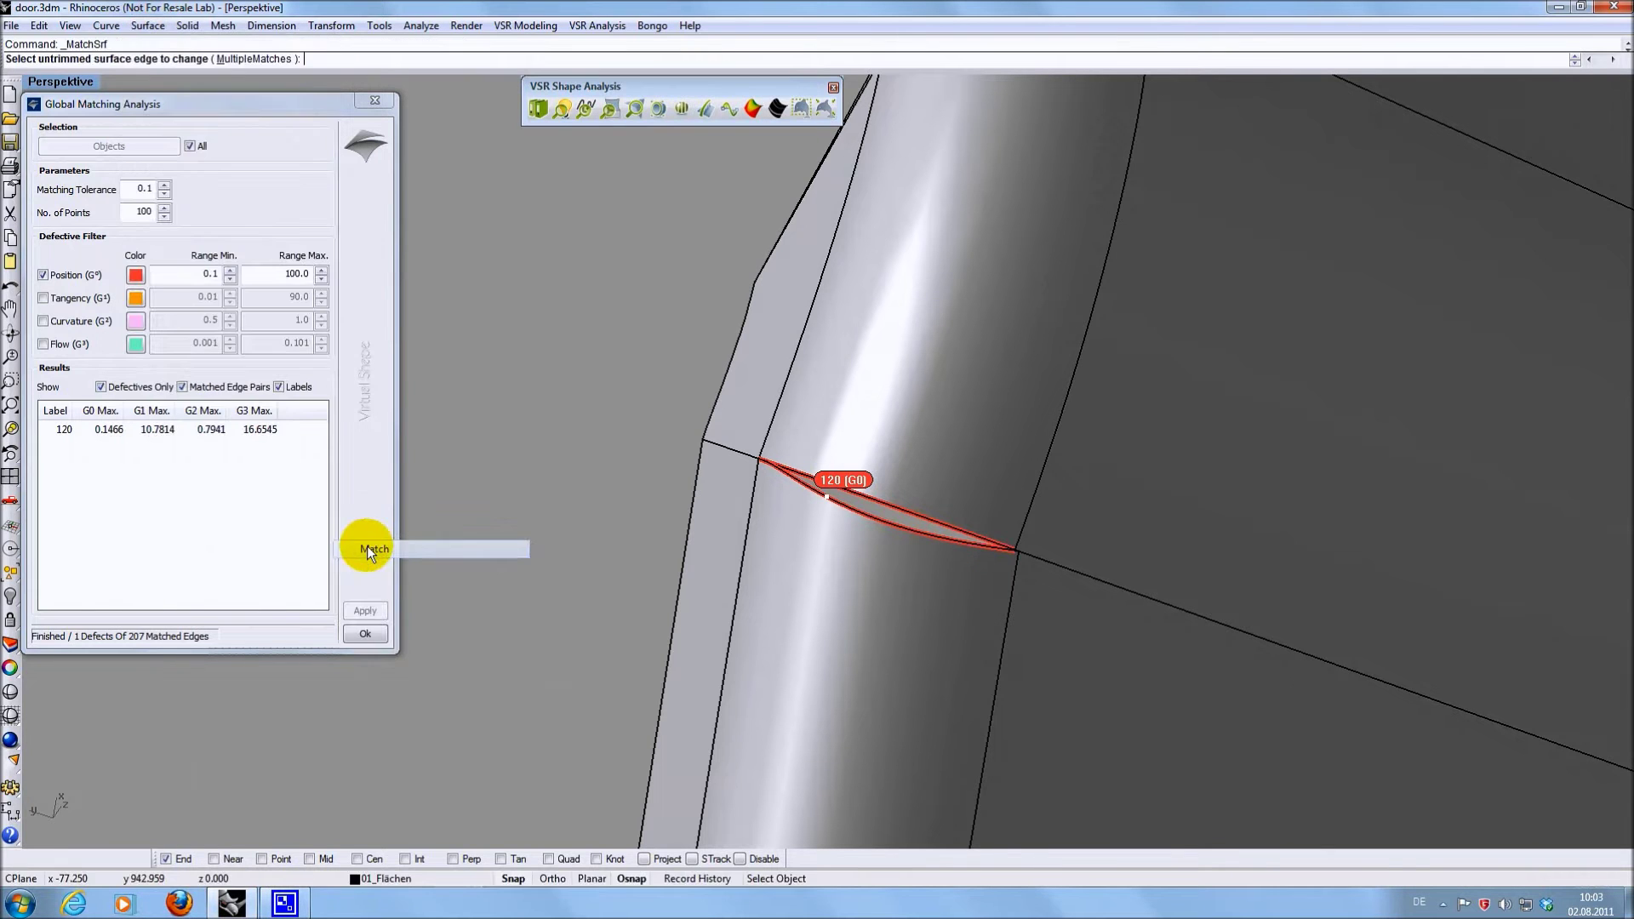
pyautogui.click(936, 527)
pyautogui.click(926, 533)
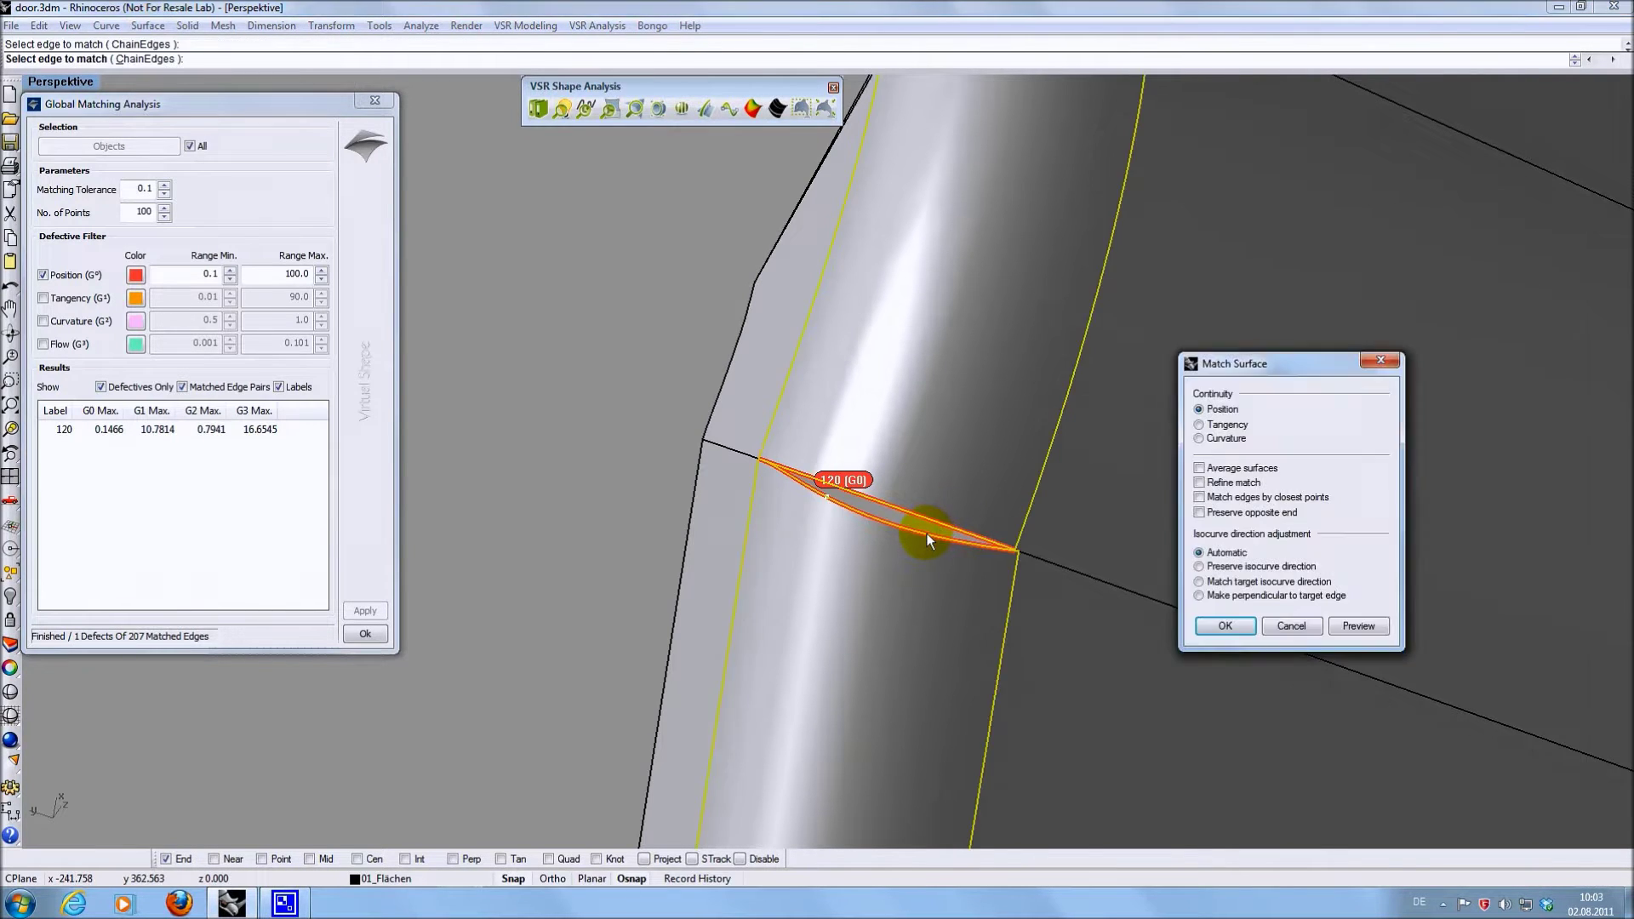
pyautogui.click(1235, 630)
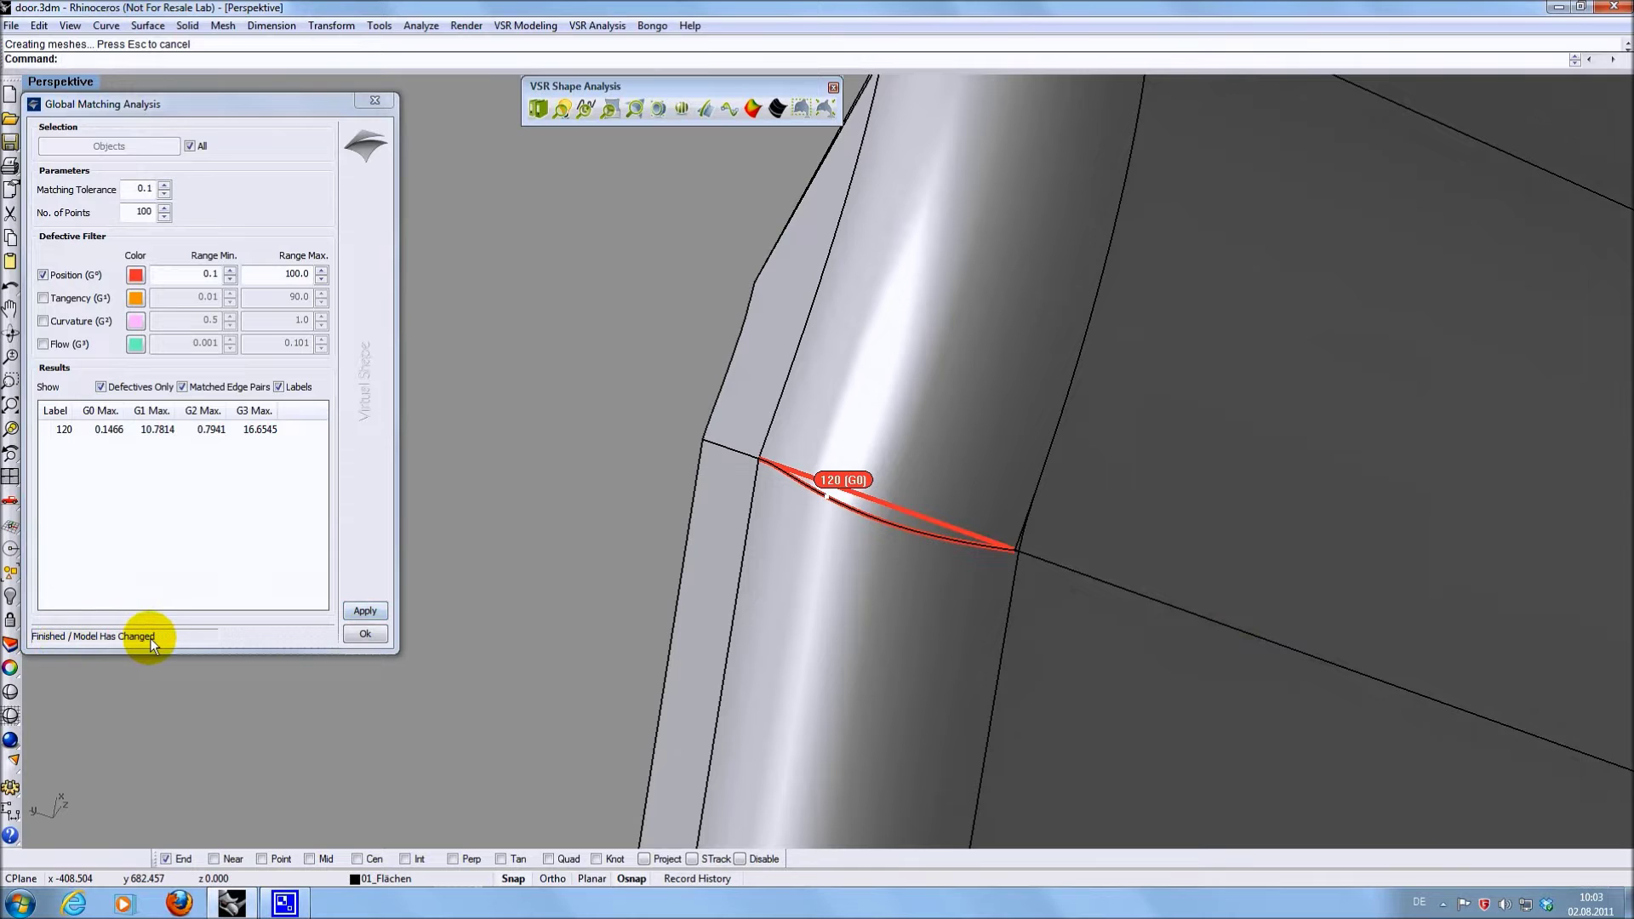
pyautogui.click(359, 611)
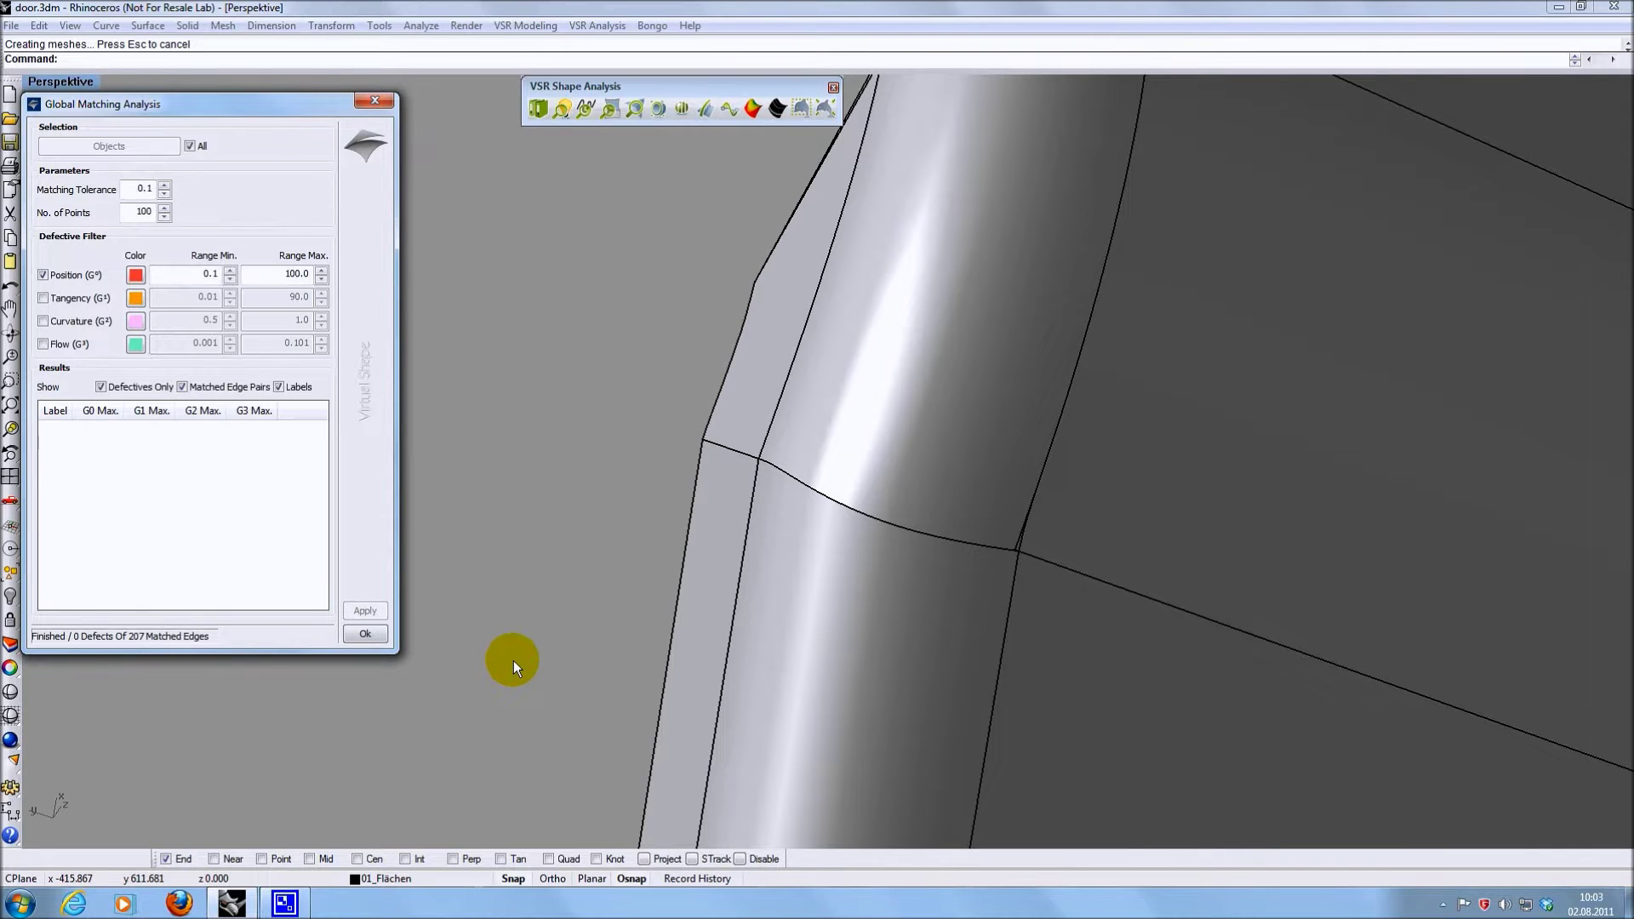
# Lower the Position (G0) minimum to 0.01 and orbit to inspect the 10 labelled defective edges
pyautogui.scroll(-10, 513, 660)
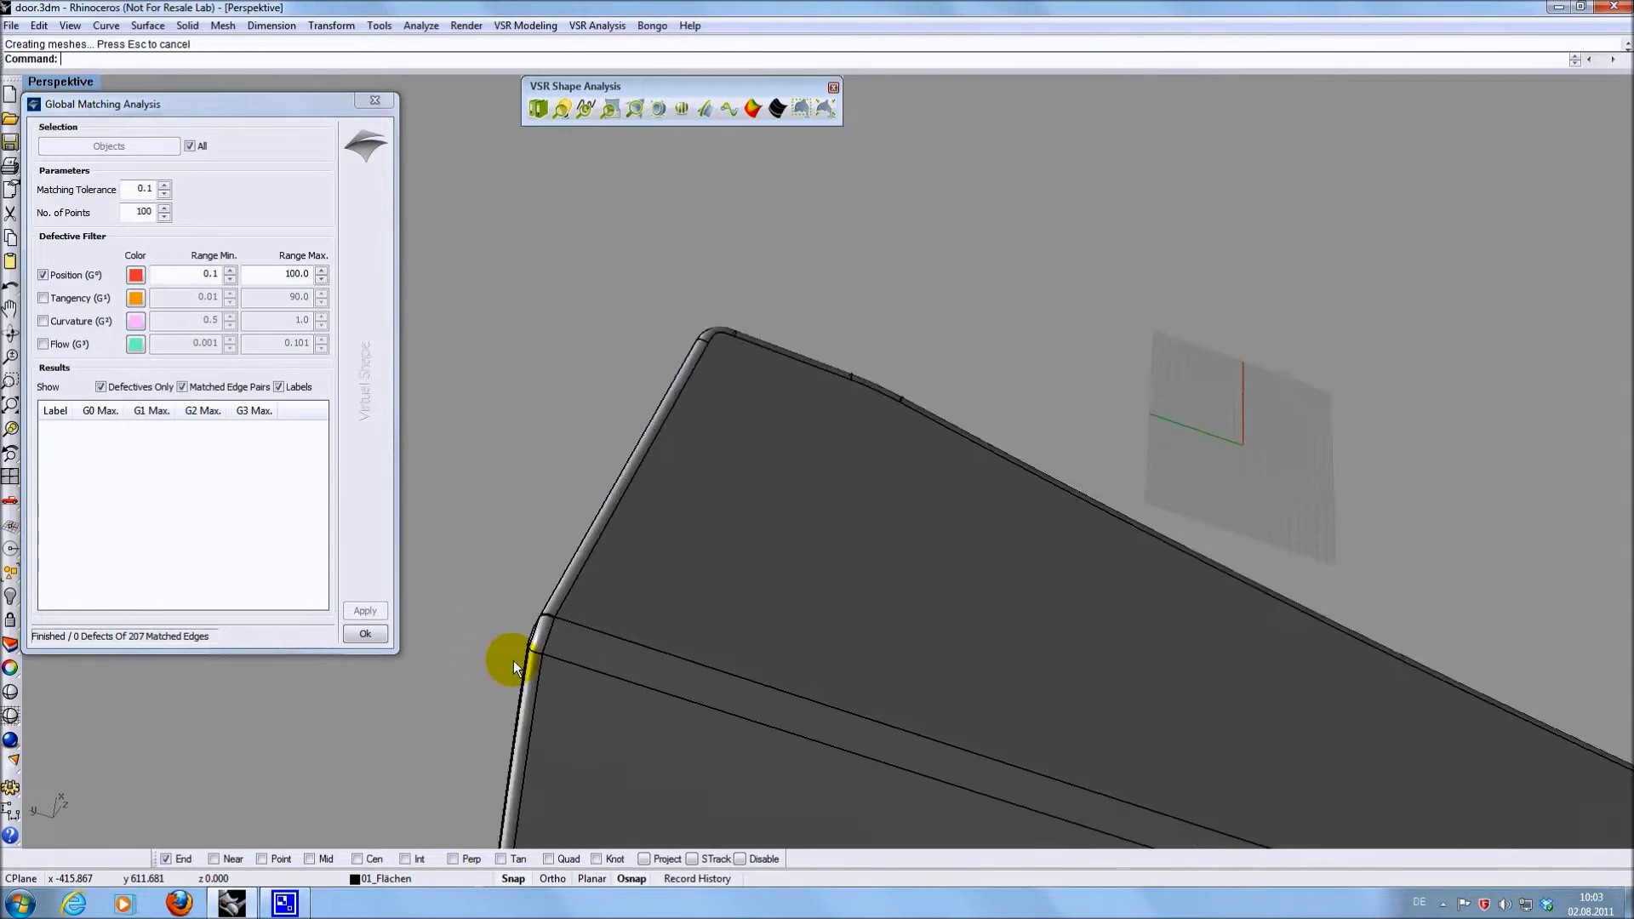
pyautogui.scroll(-10, 891, 749)
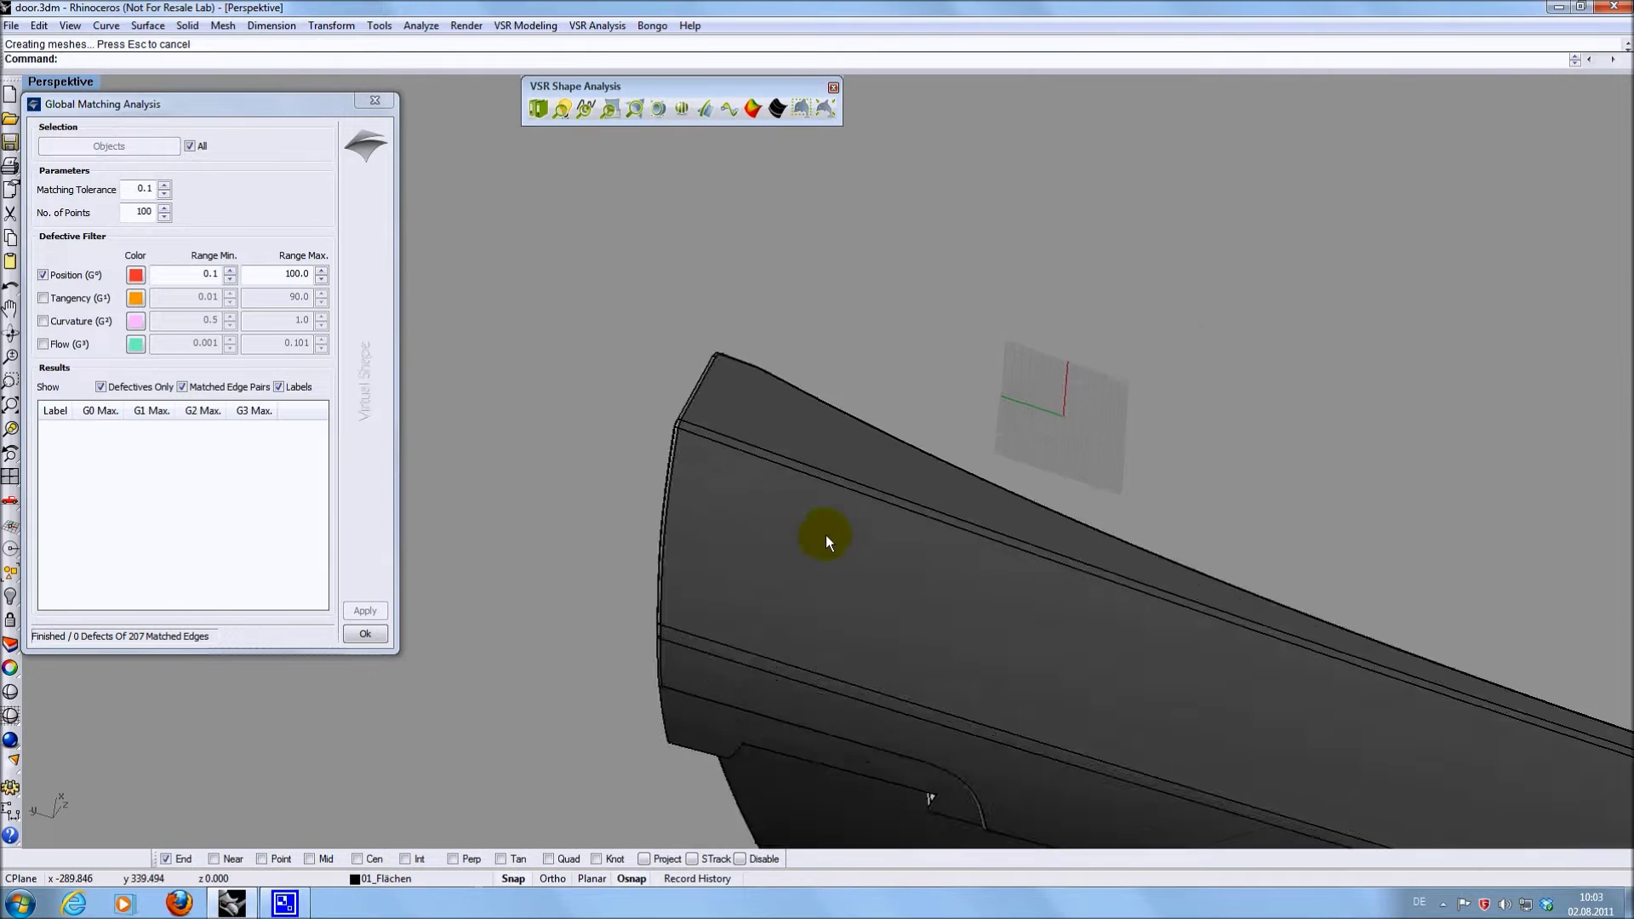
pyautogui.moveTo(872, 437)
pyautogui.mouseDown(button='right')
pyautogui.moveTo(897, 430)
pyautogui.moveTo(860, 387)
pyautogui.moveTo(1057, 649)
pyautogui.moveTo(805, 401)
pyautogui.moveTo(995, 487)
pyautogui.moveTo(864, 427)
pyautogui.mouseUp(button='right')
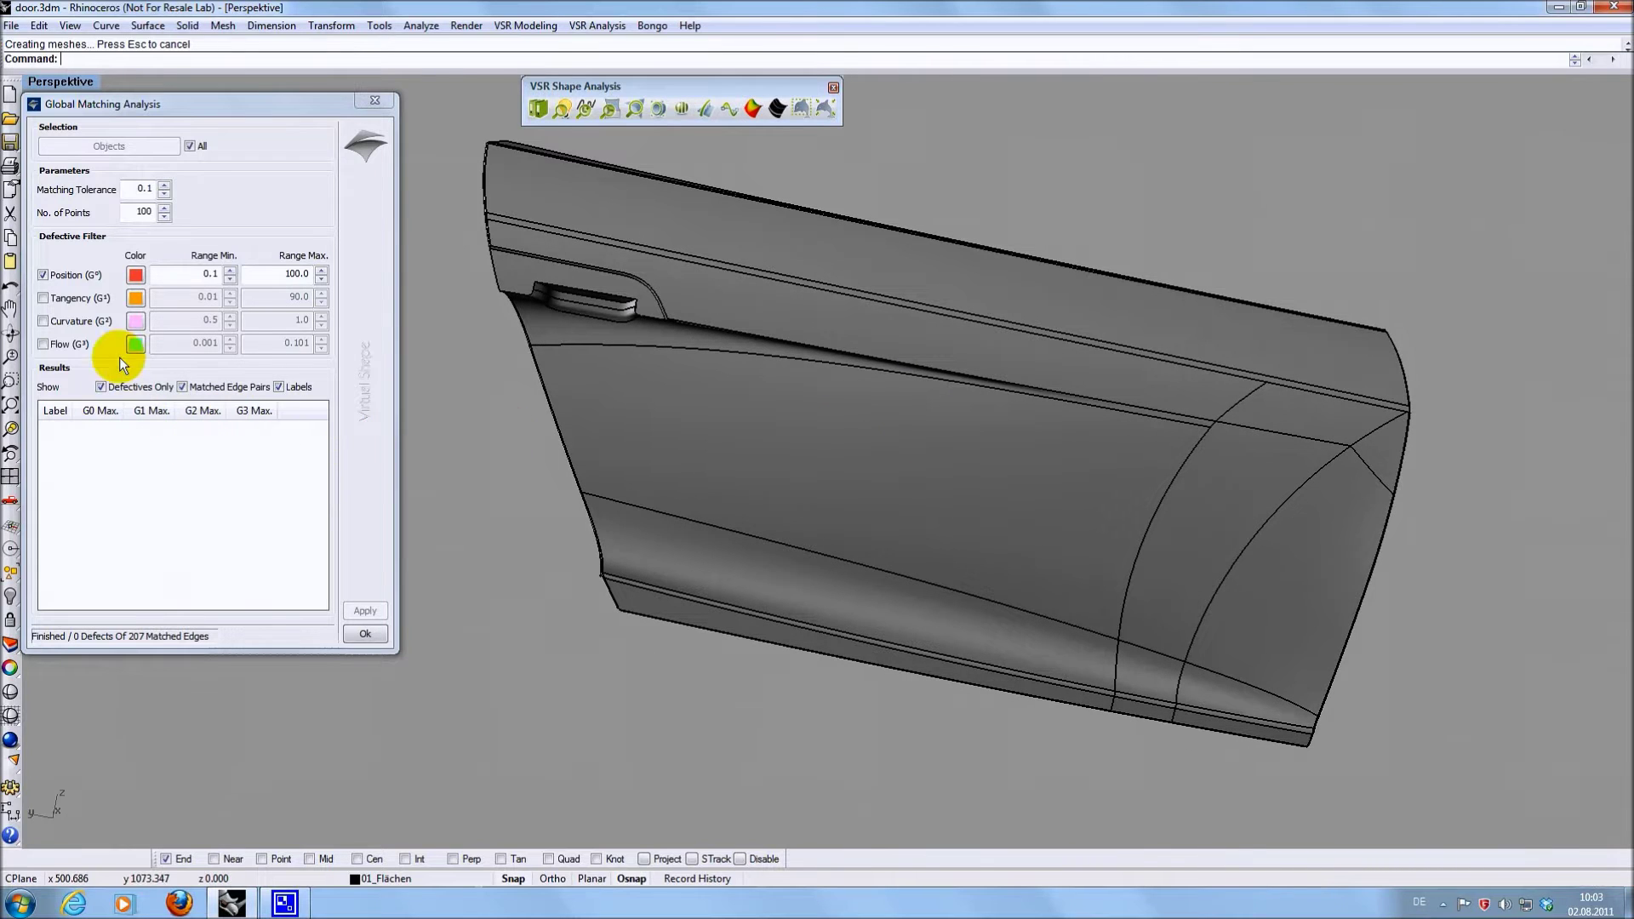
pyautogui.click(213, 277)
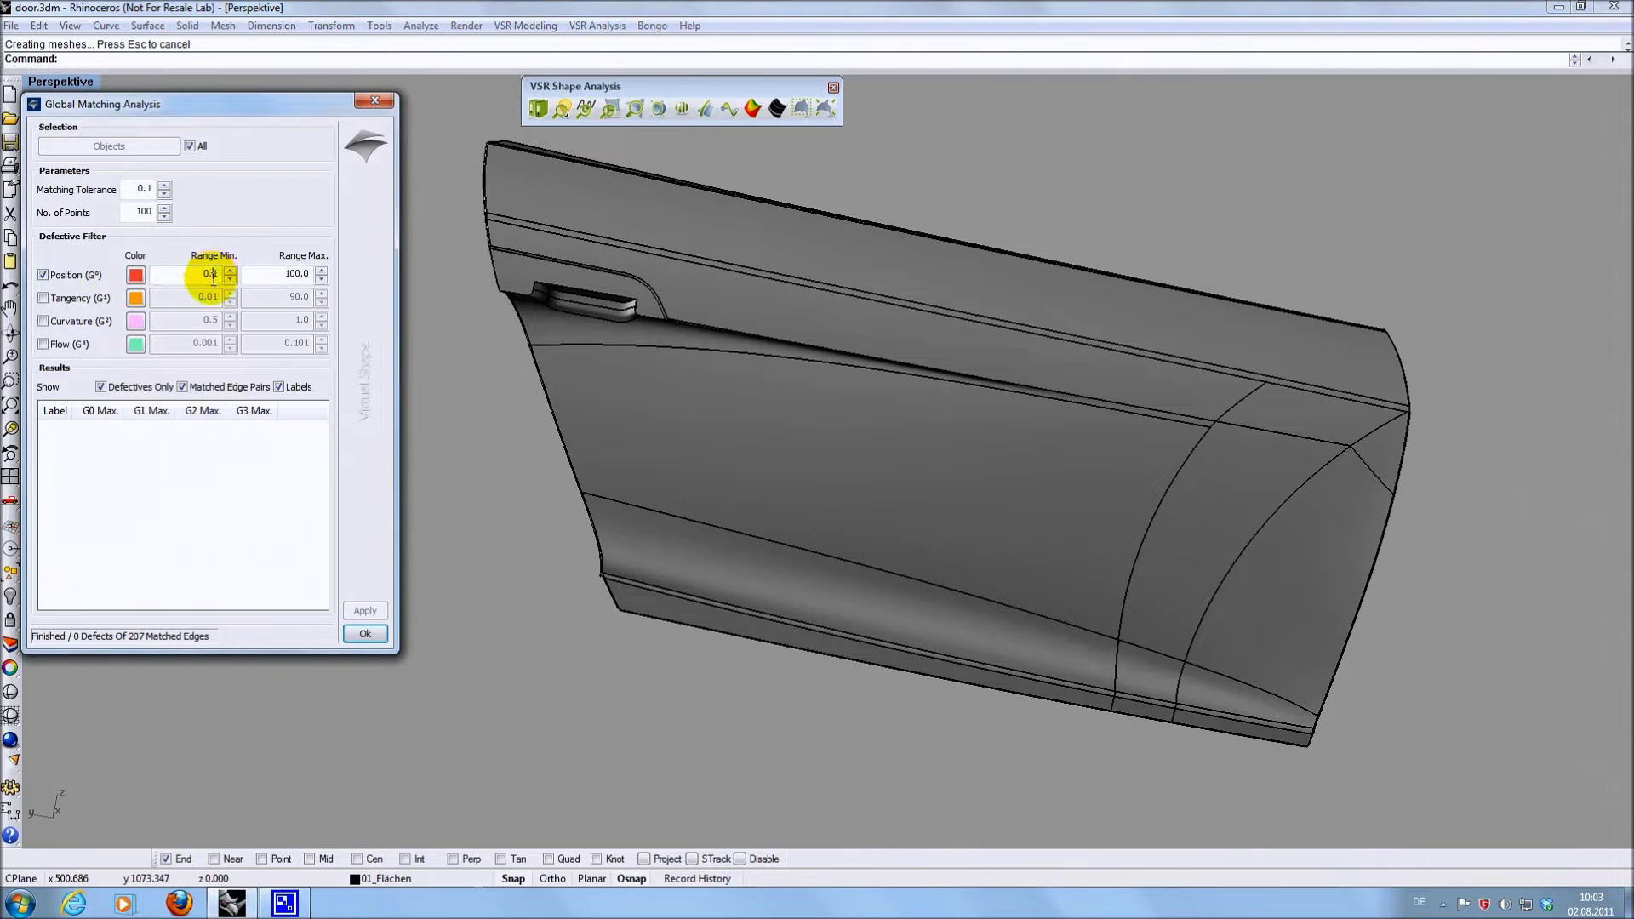
pyautogui.write('0')
pyautogui.press('Return')
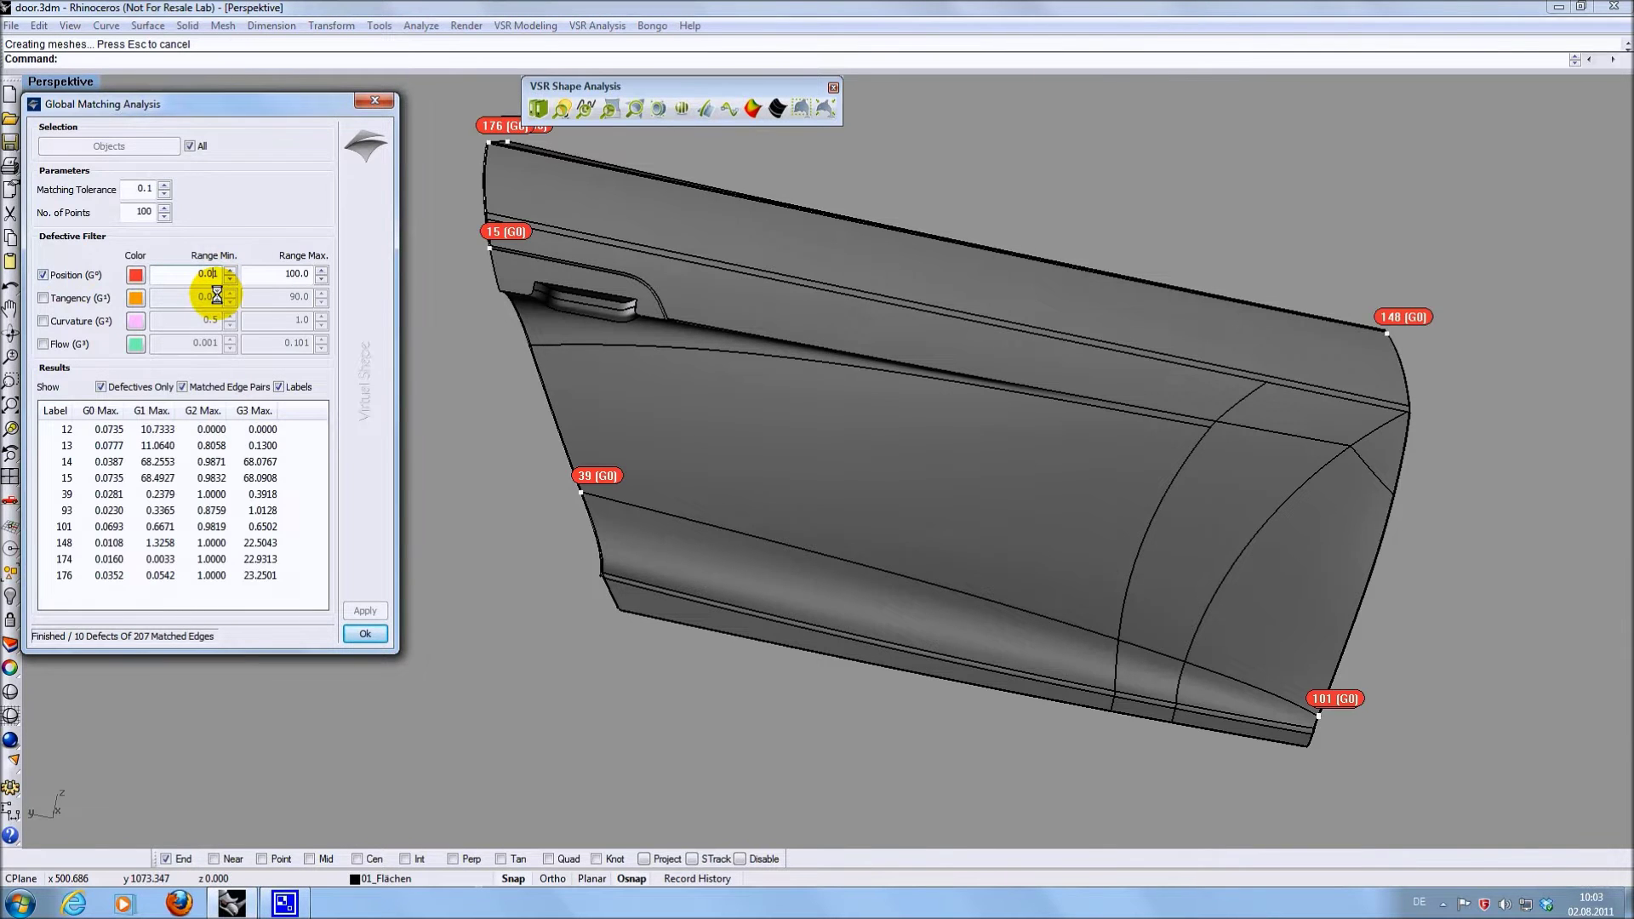
pyautogui.moveTo(678, 401)
pyautogui.mouseDown(button='right')
pyautogui.moveTo(627, 401)
pyautogui.moveTo(642, 474)
pyautogui.moveTo(677, 501)
pyautogui.mouseUp(button='right')
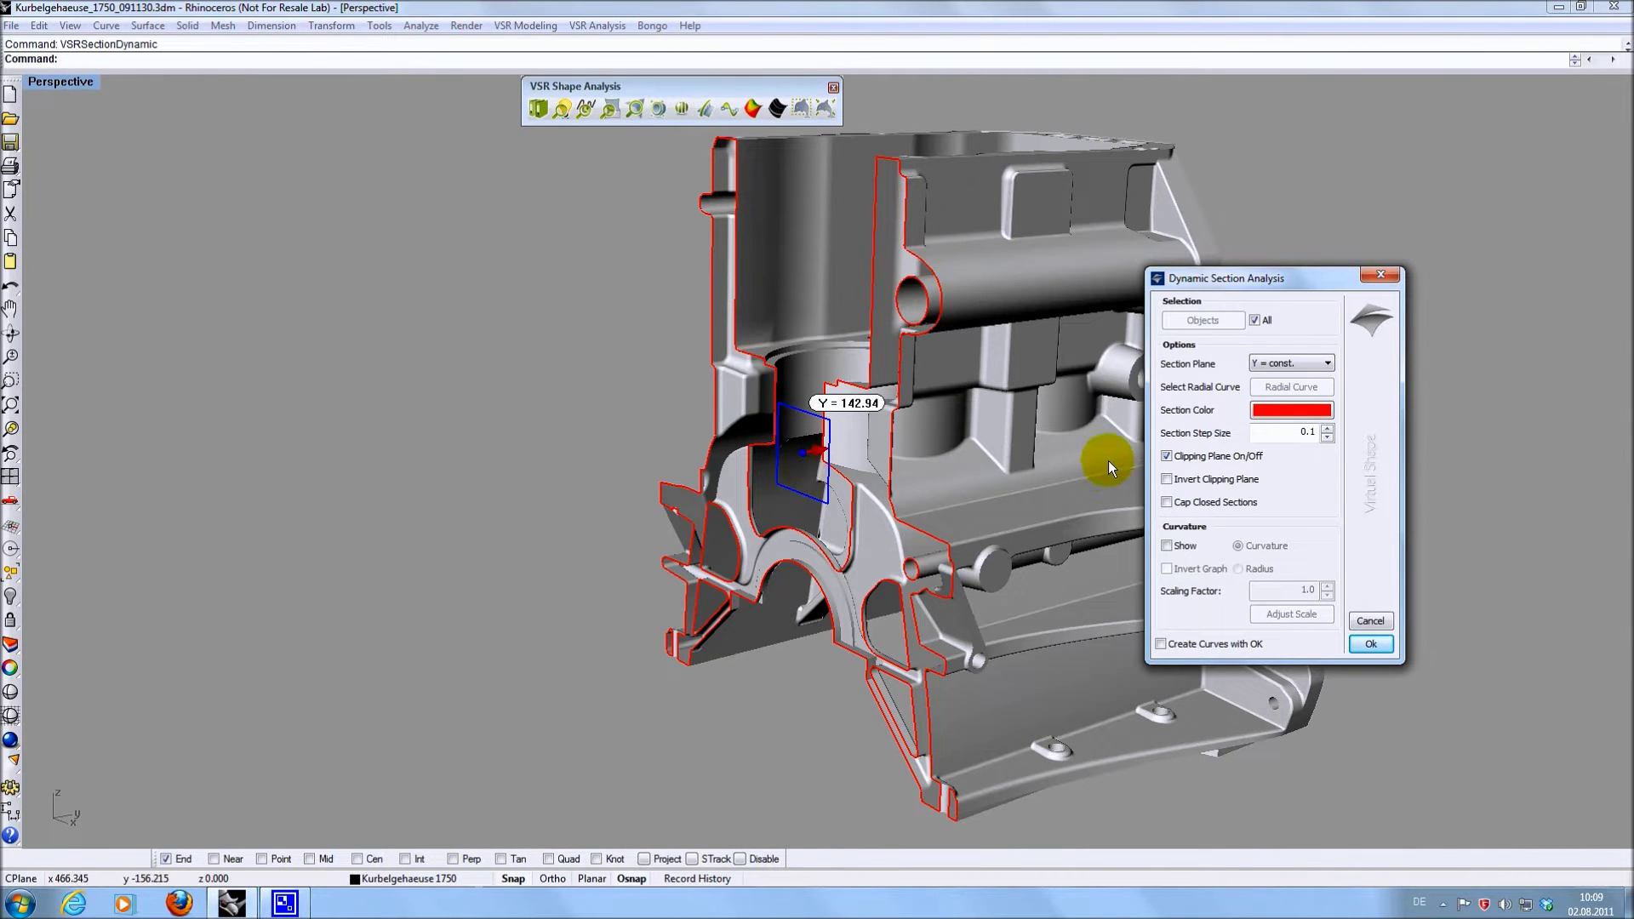
# Cap the closed crankcase sections and drag the section plane to Y = 253.80
pyautogui.click(1167, 503)
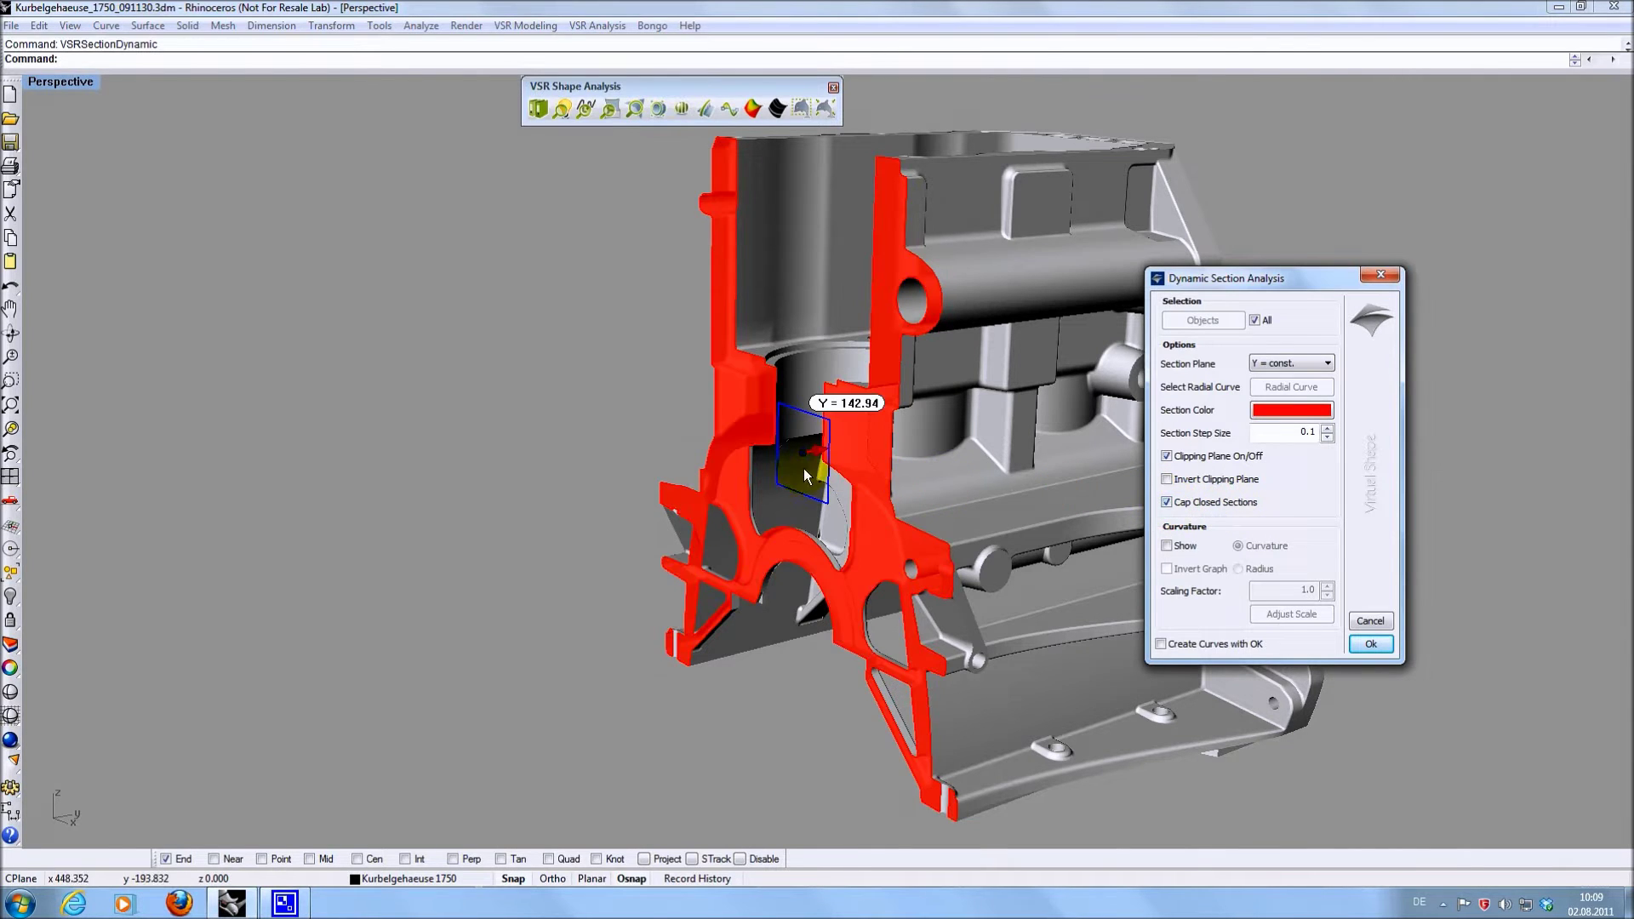
pyautogui.moveTo(801, 461); pyautogui.dragTo(976, 427)
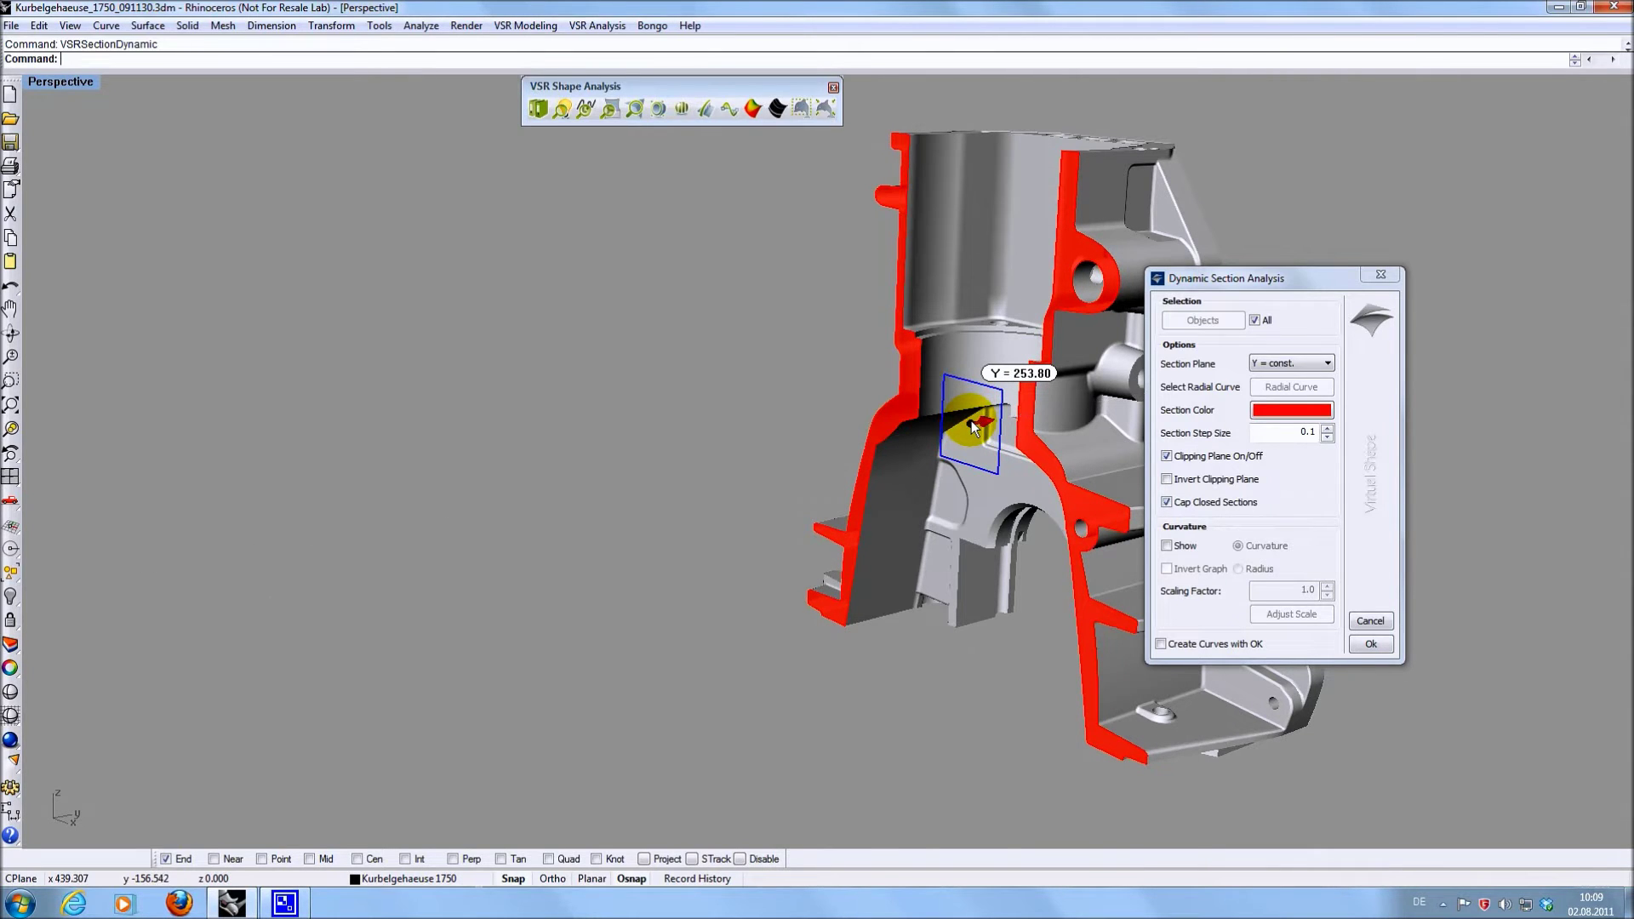
# Change the dynamic section colour to Green
pyautogui.click(1279, 412)
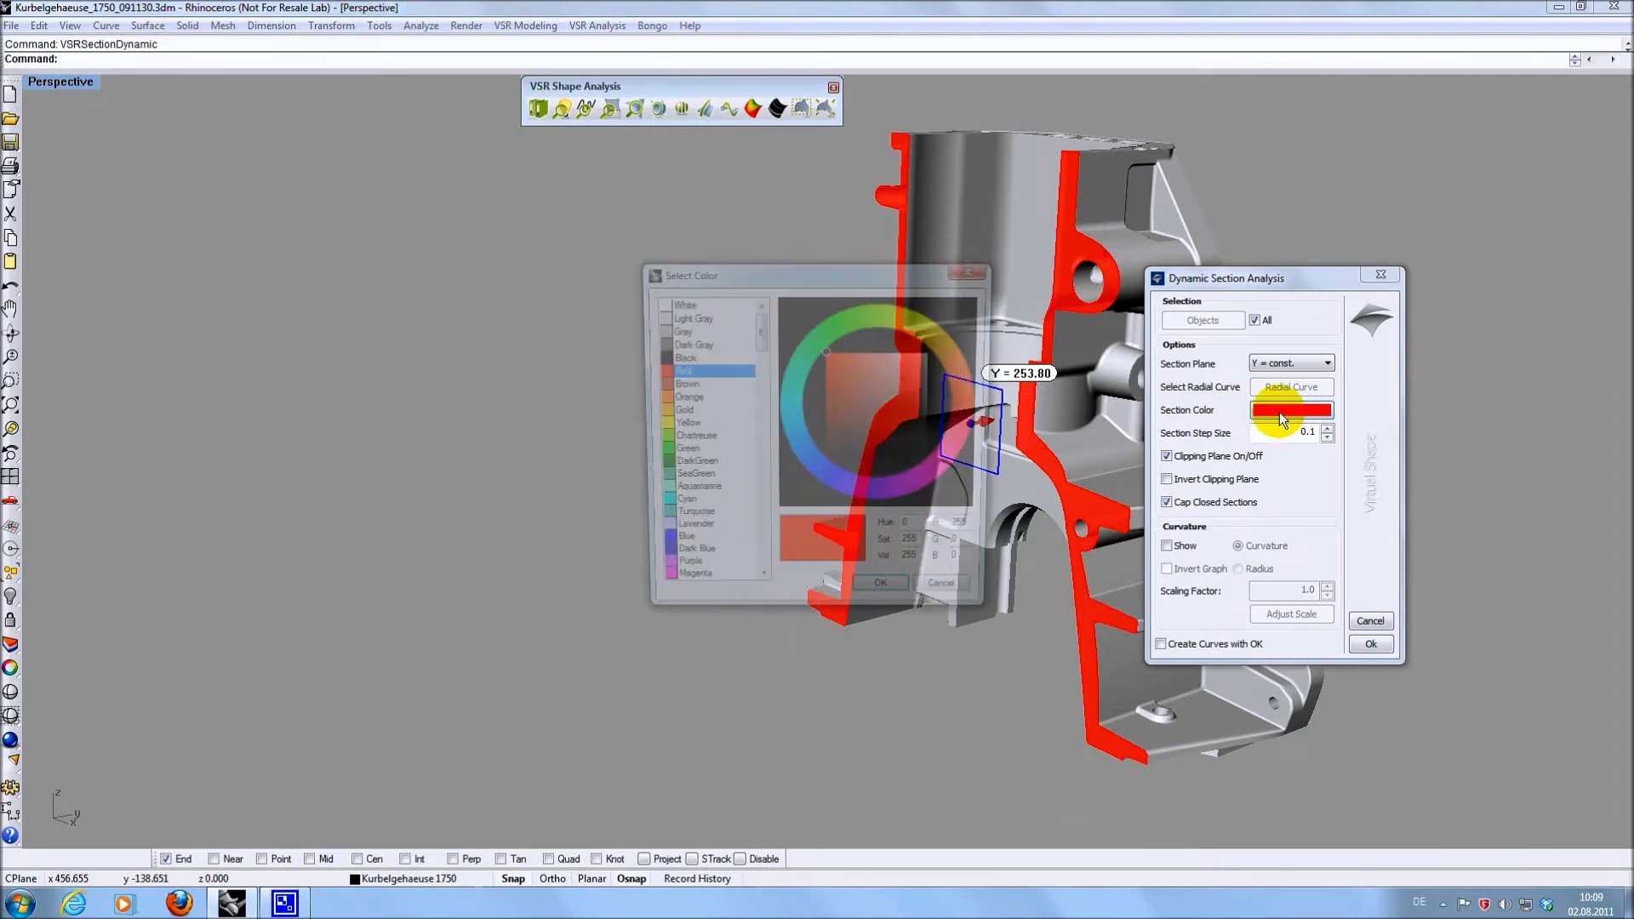
pyautogui.click(679, 453)
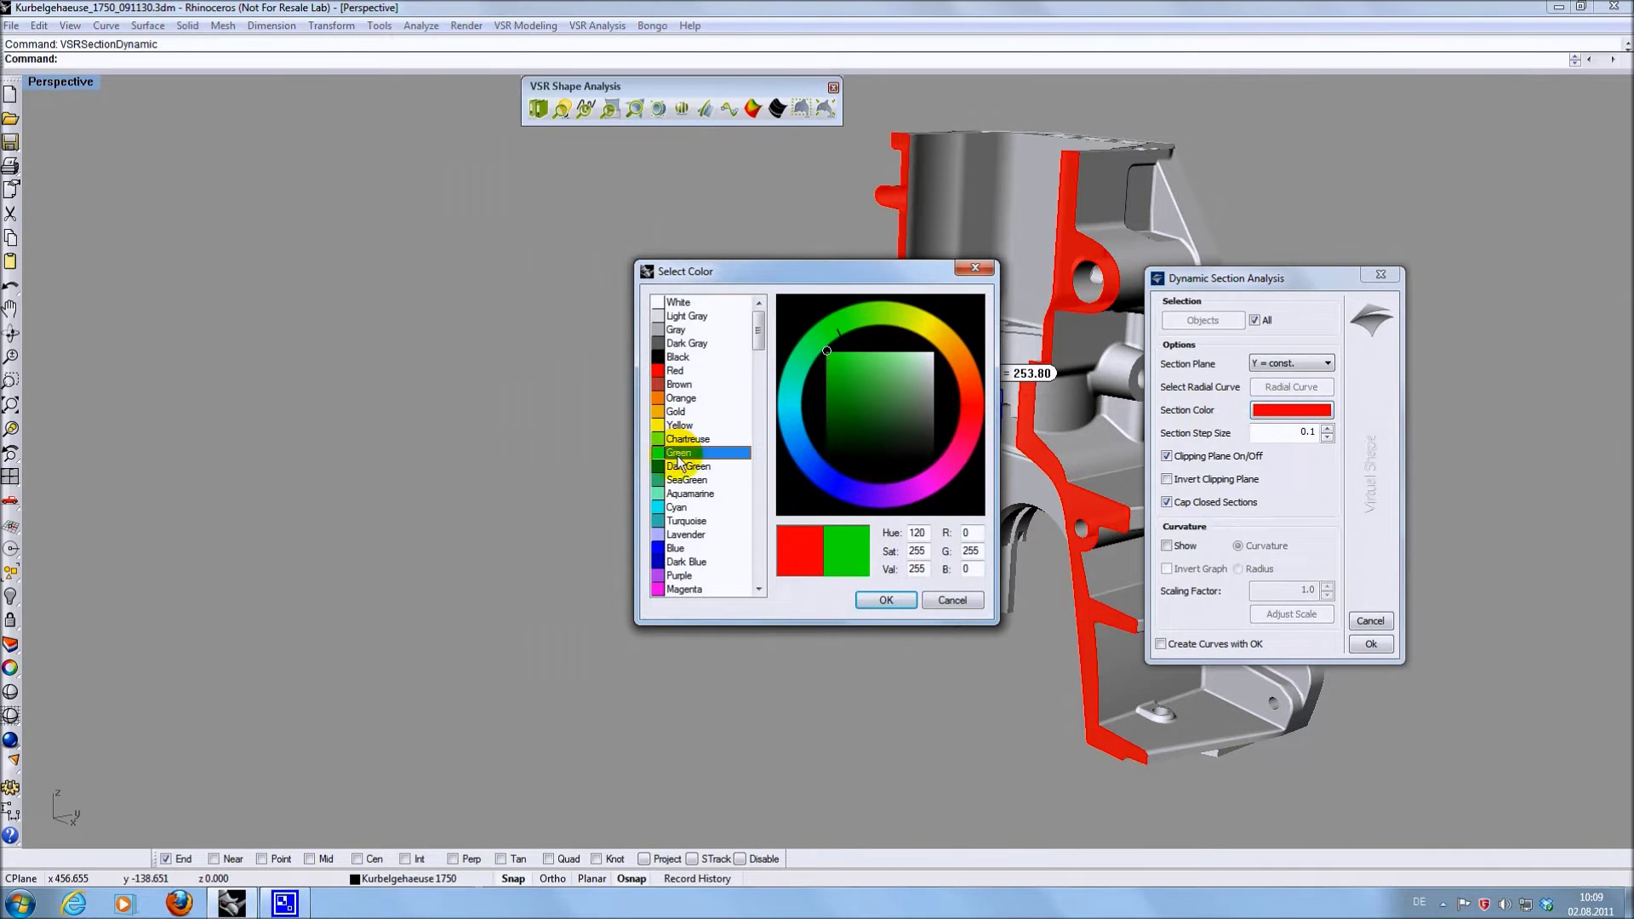
pyautogui.click(877, 597)
pyautogui.moveTo(971, 434); pyautogui.dragTo(985, 427)
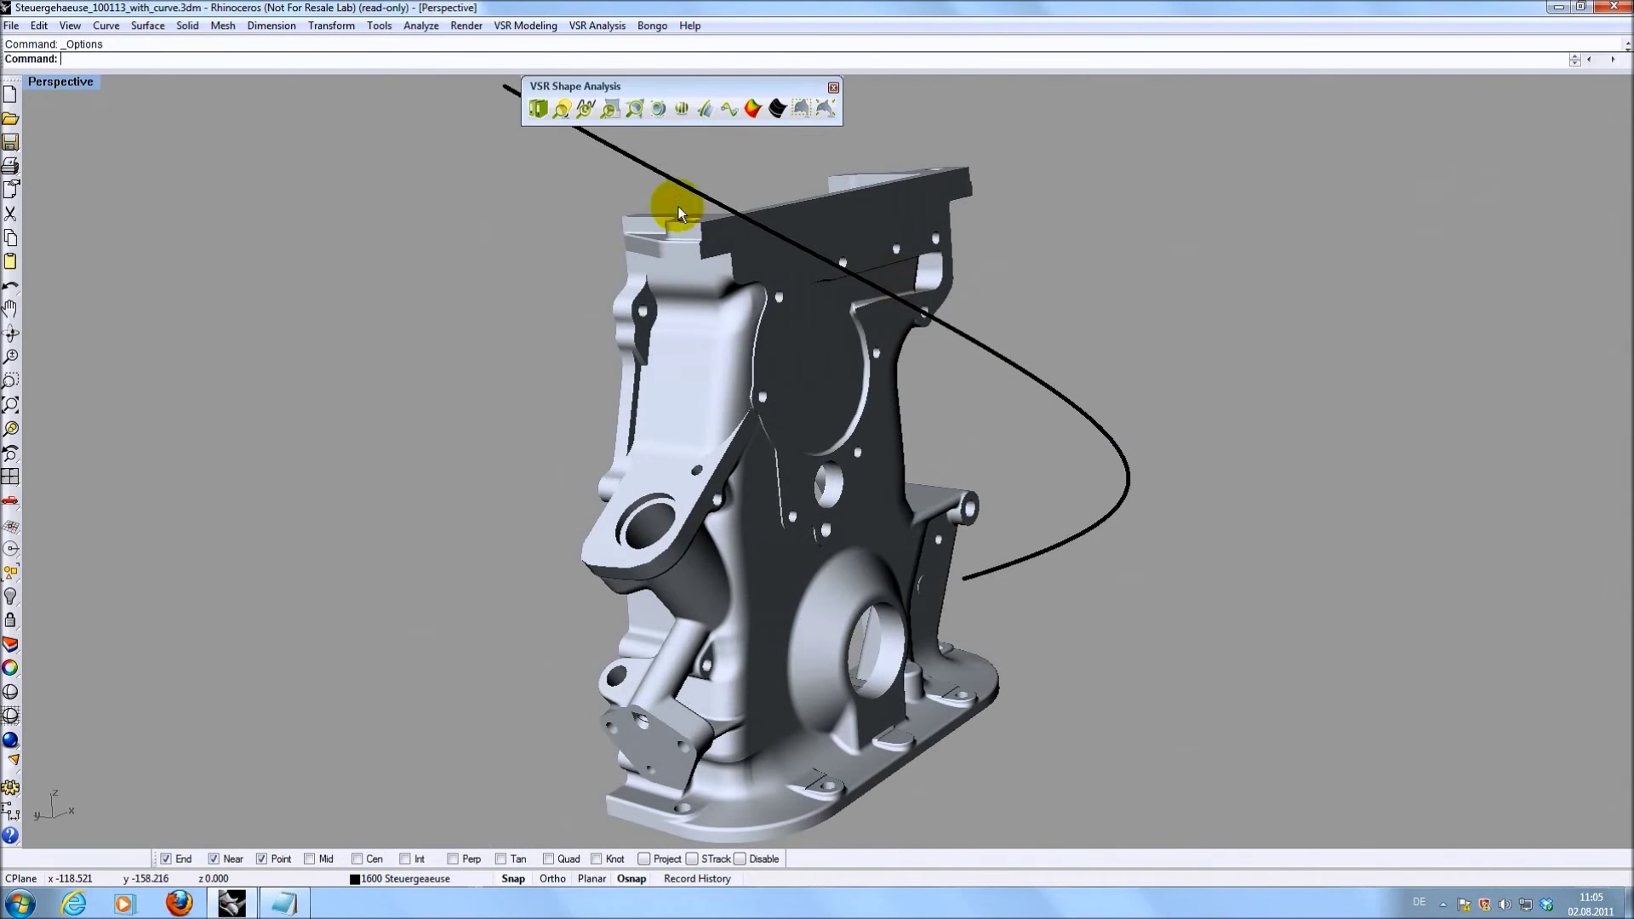
pyautogui.click(656, 110)
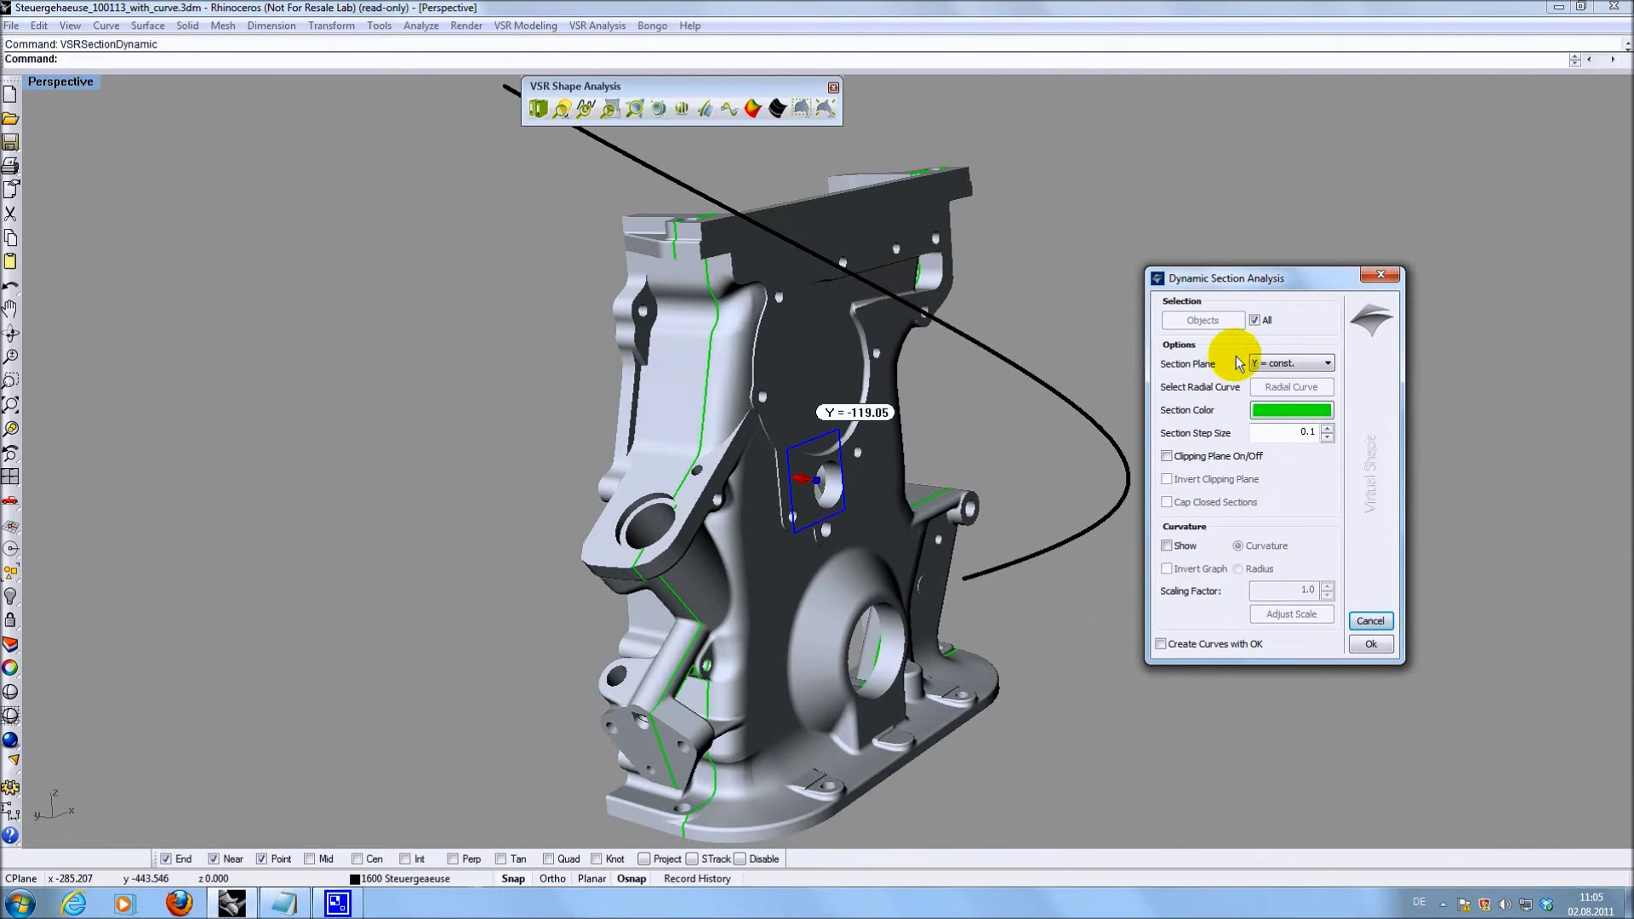
pyautogui.click(1279, 366)
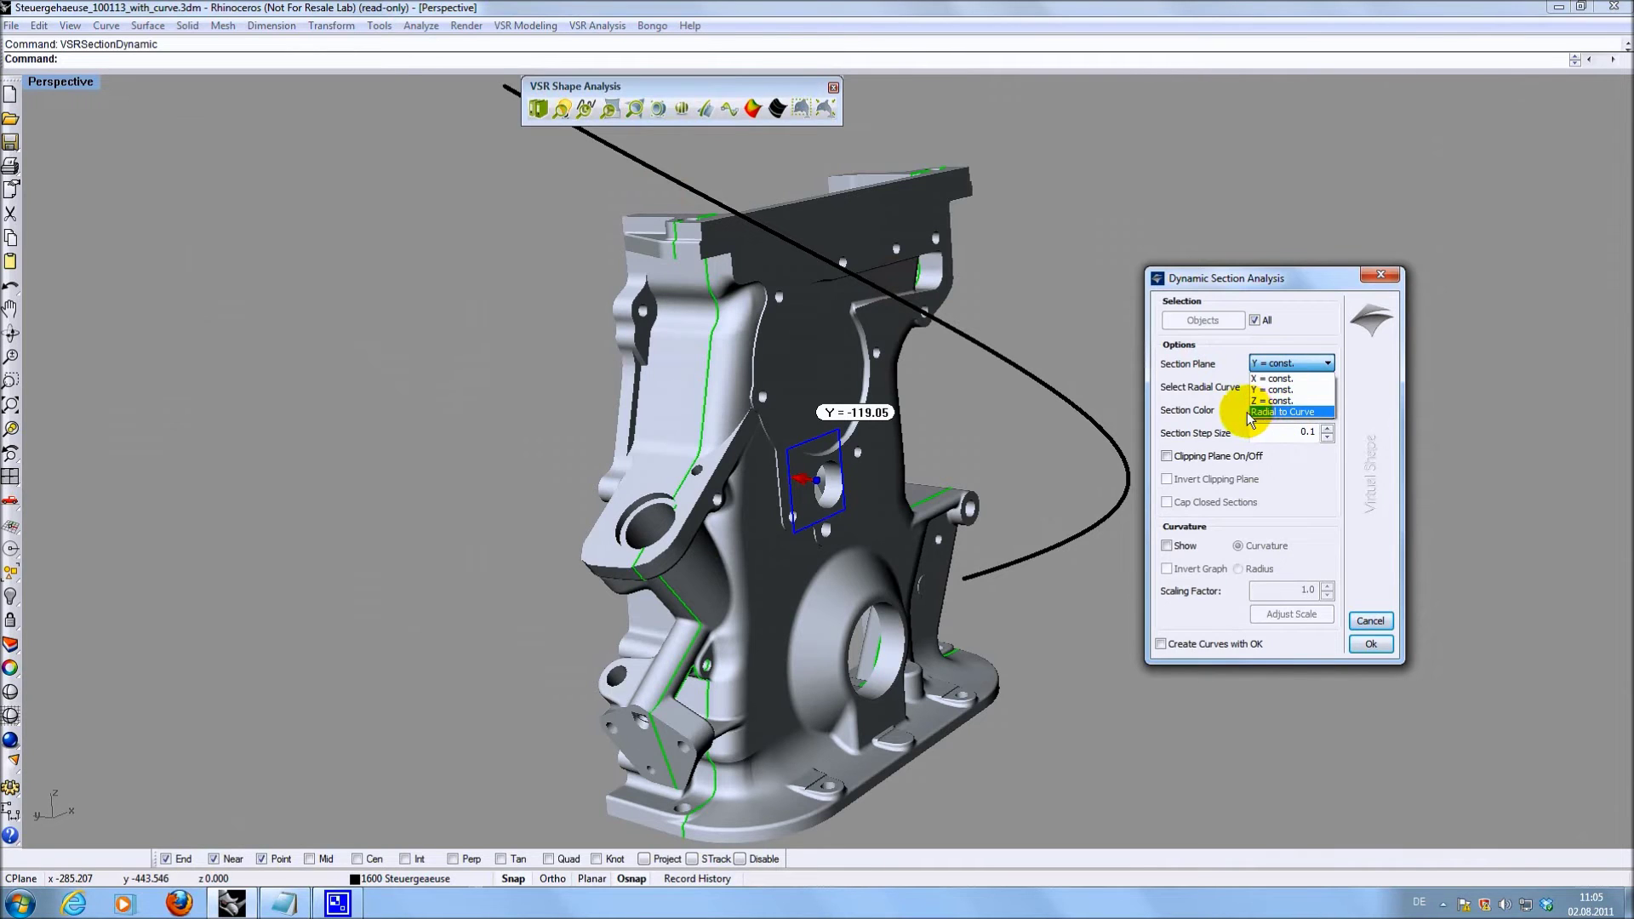
pyautogui.click(1307, 413)
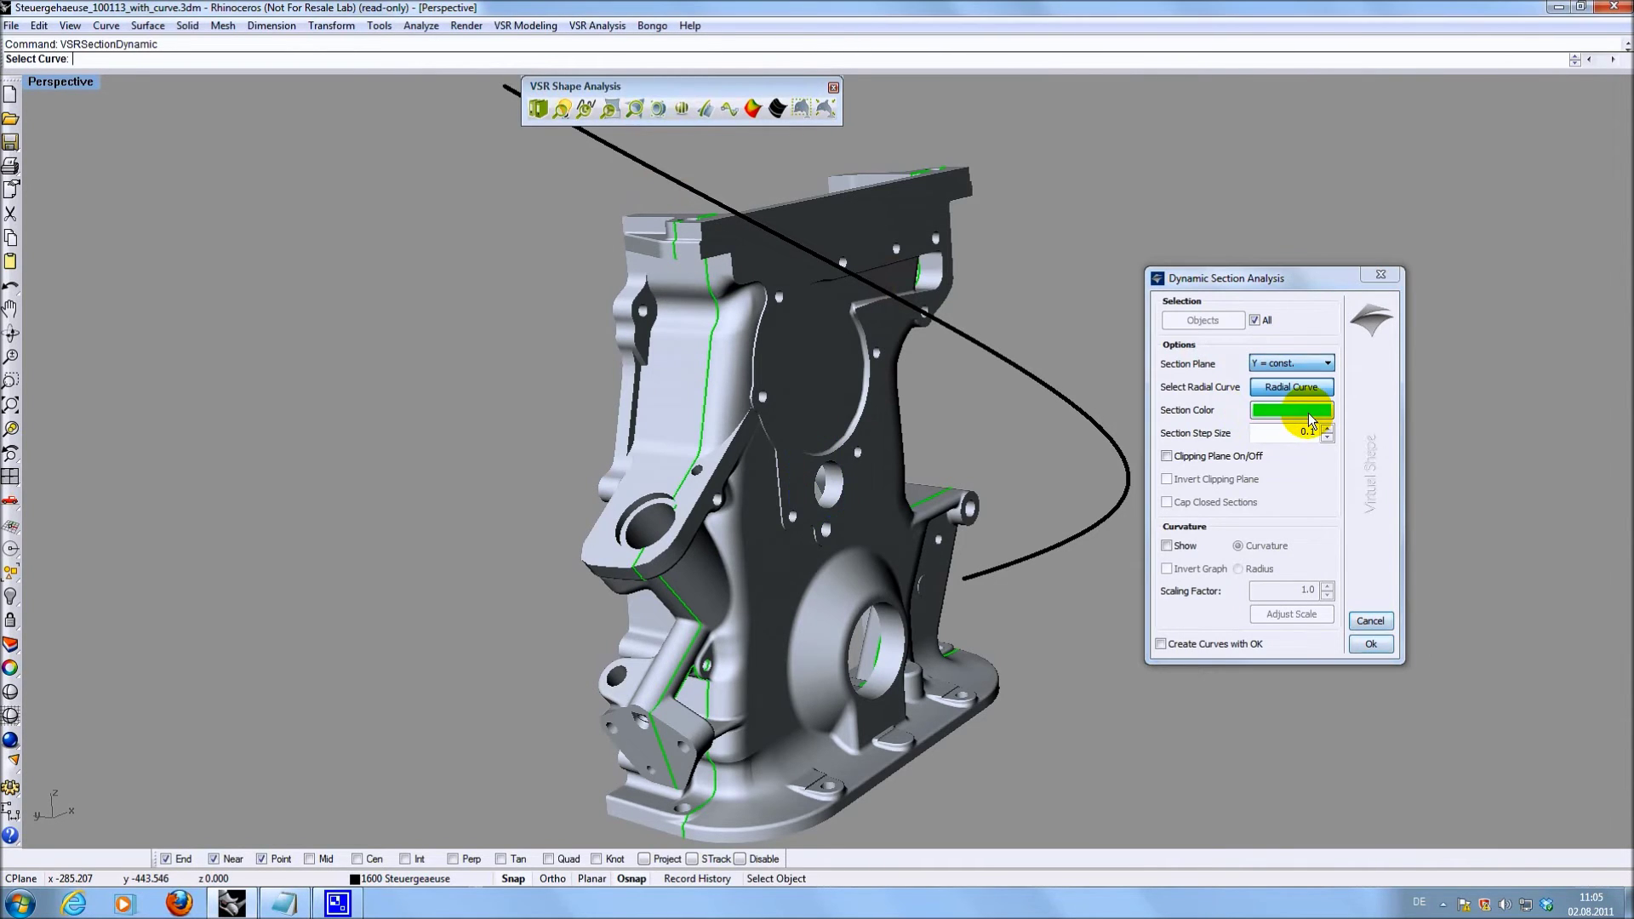
pyautogui.click(1019, 373)
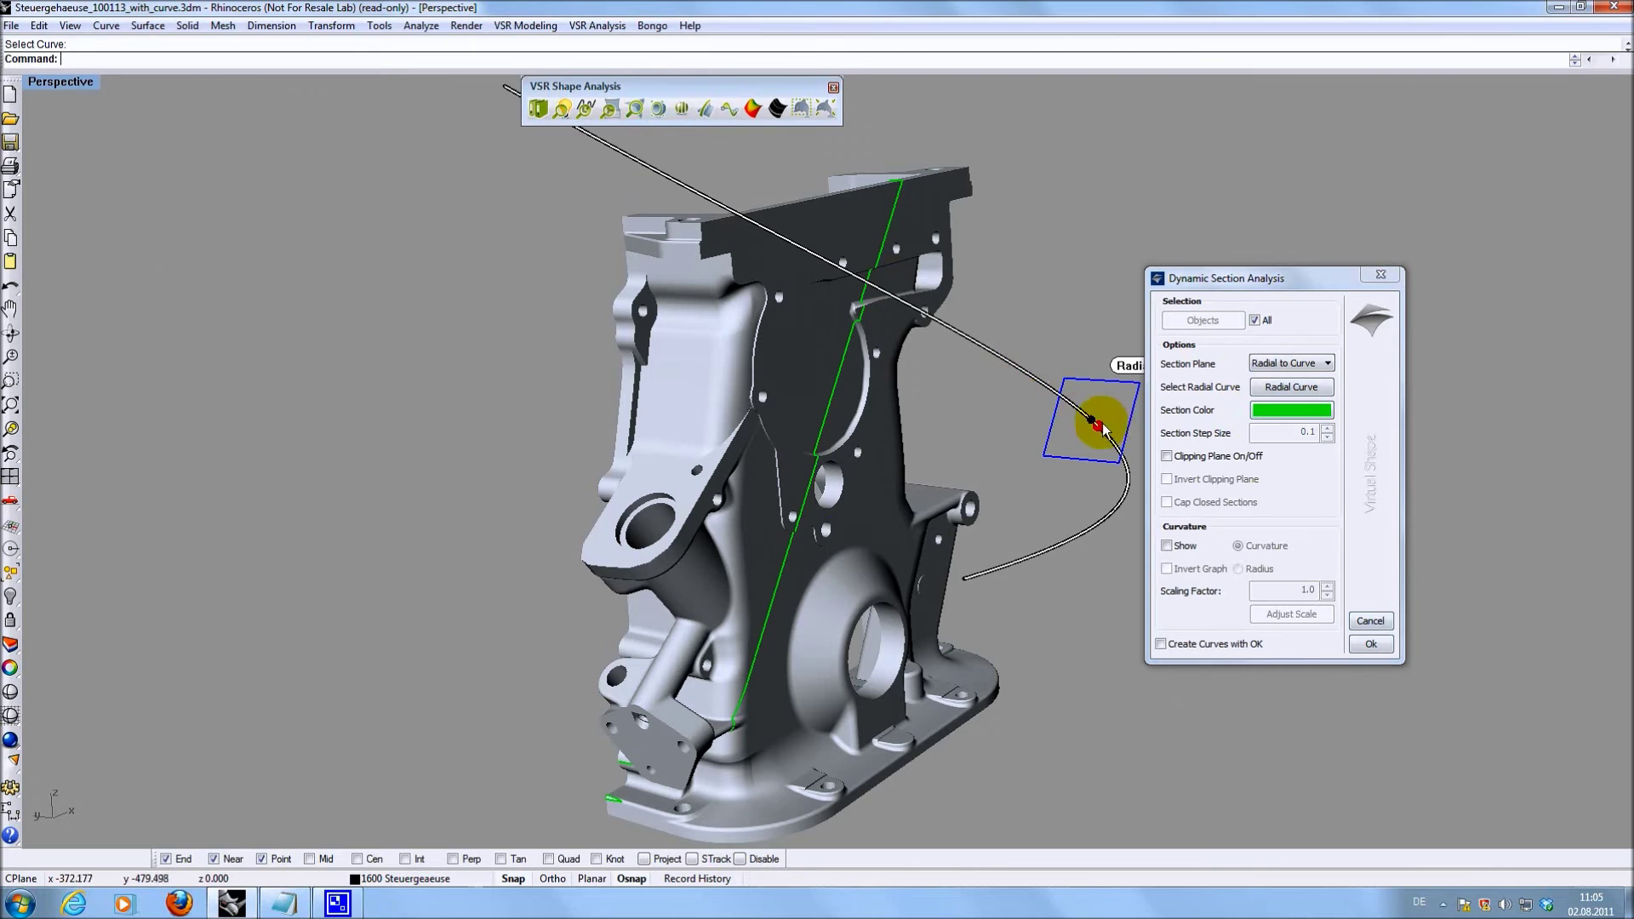
pyautogui.click(1214, 459)
pyautogui.click(1093, 423)
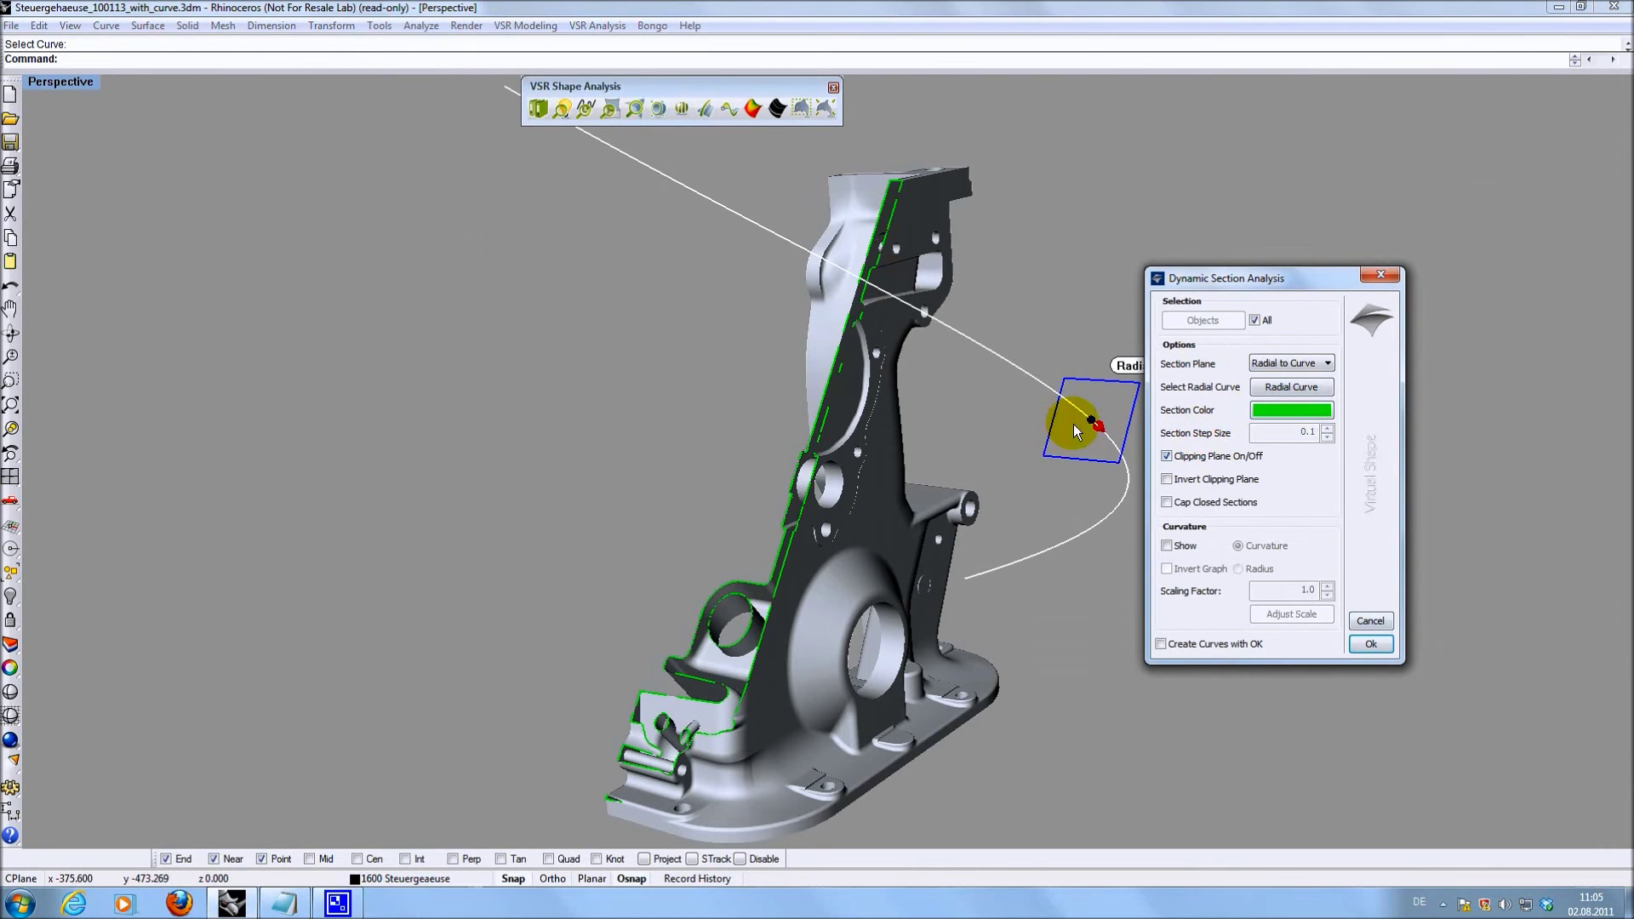
pyautogui.moveTo(1095, 426); pyautogui.dragTo(796, 244)
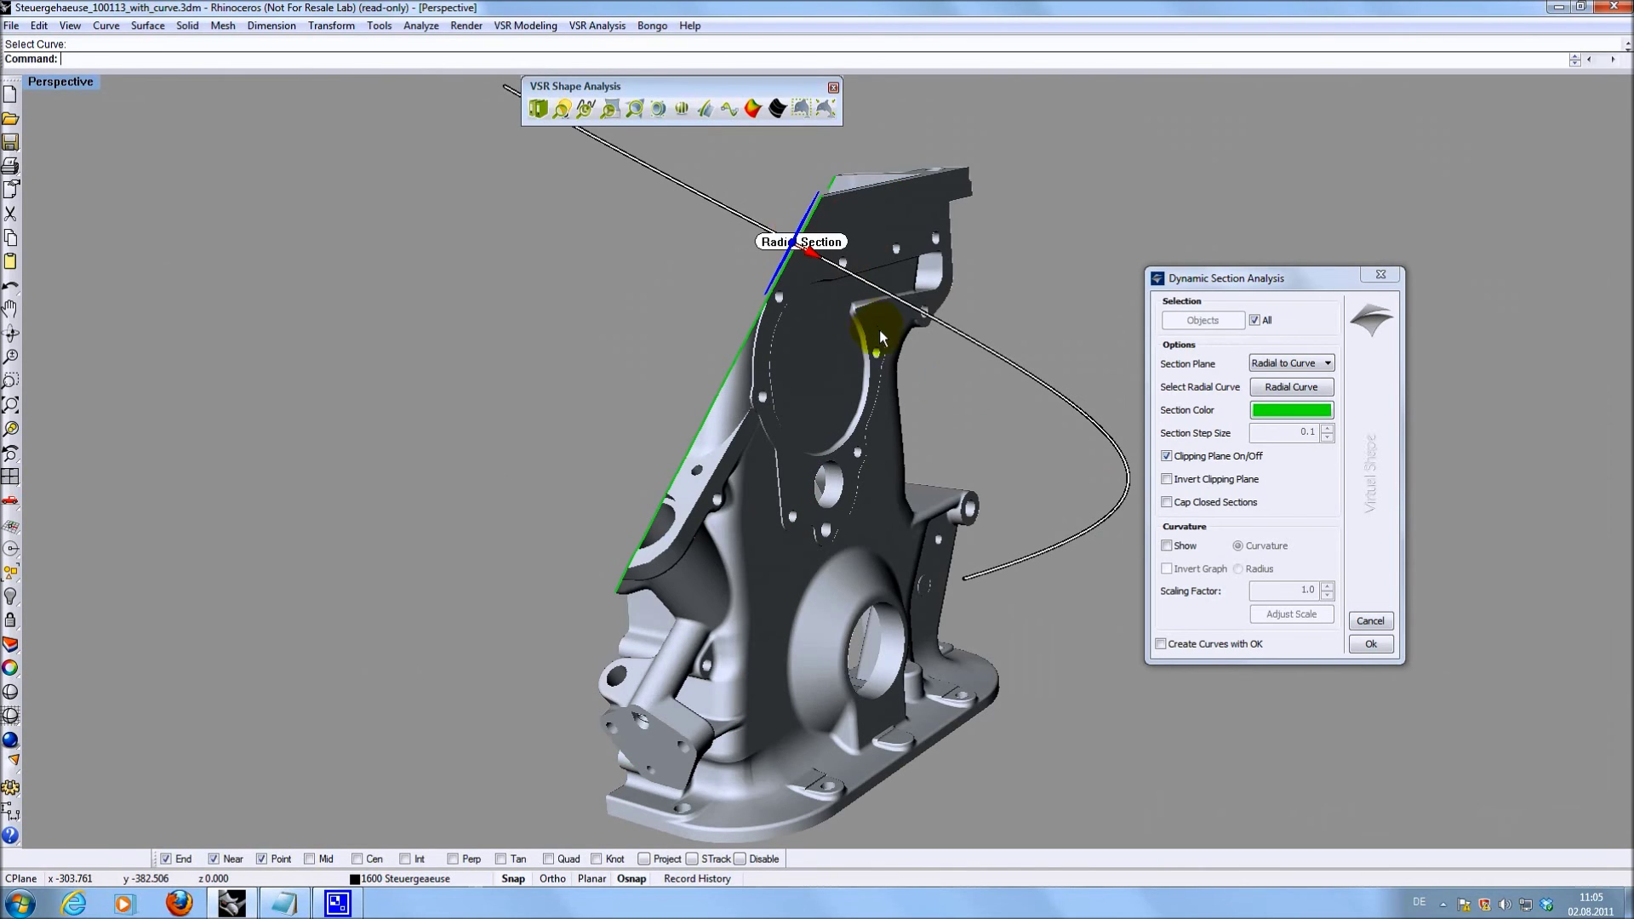
pyautogui.click(1369, 644)
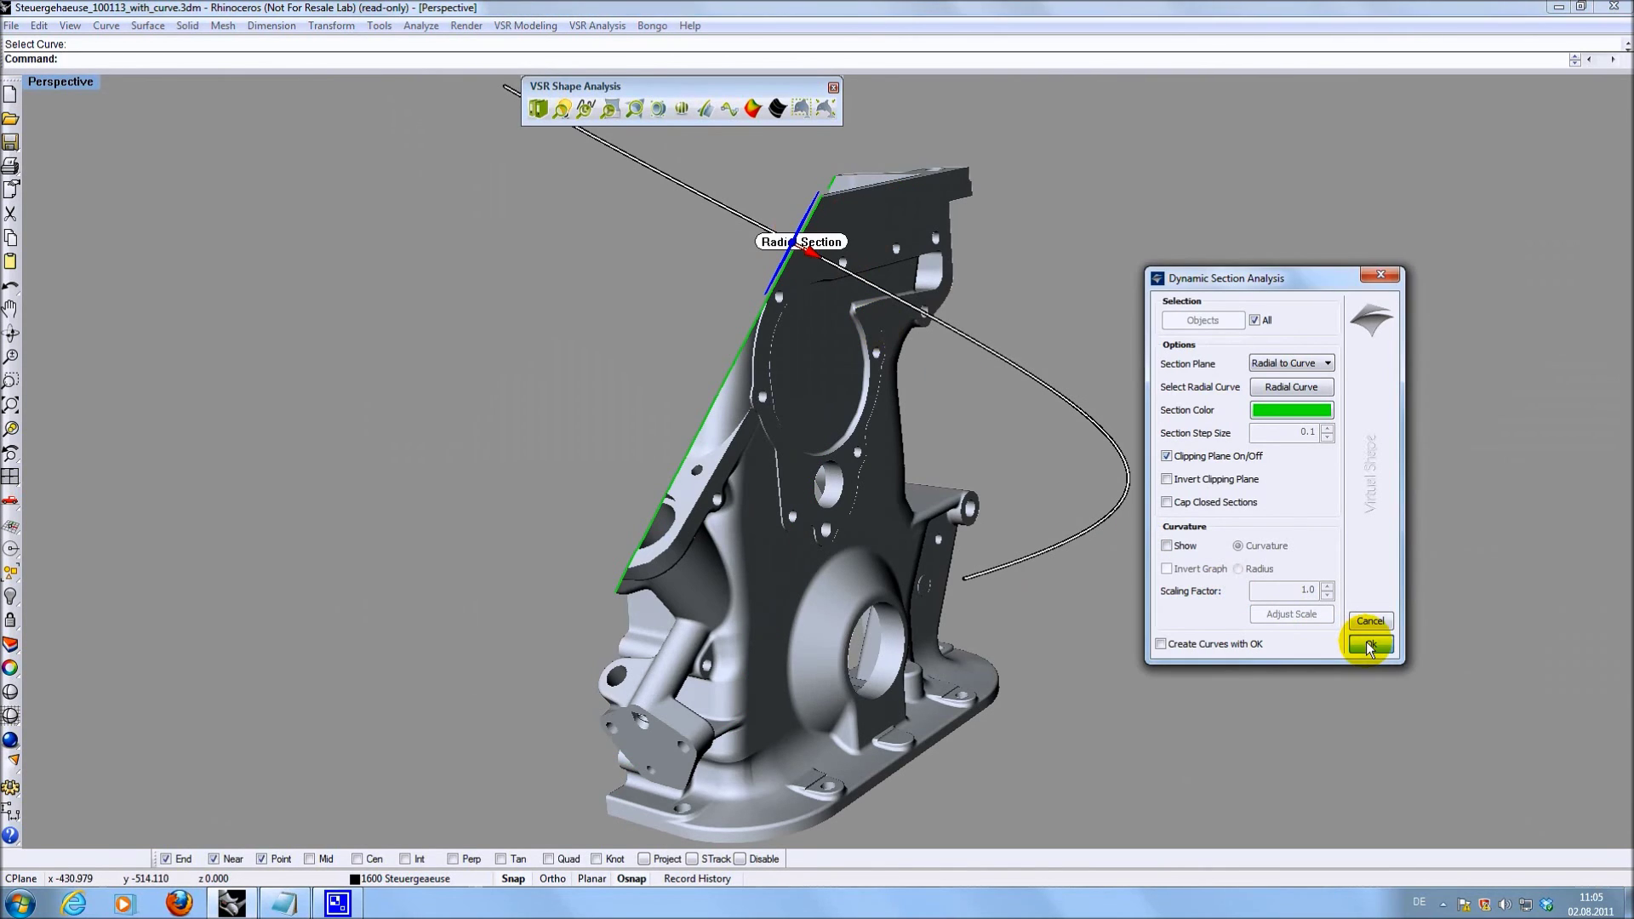